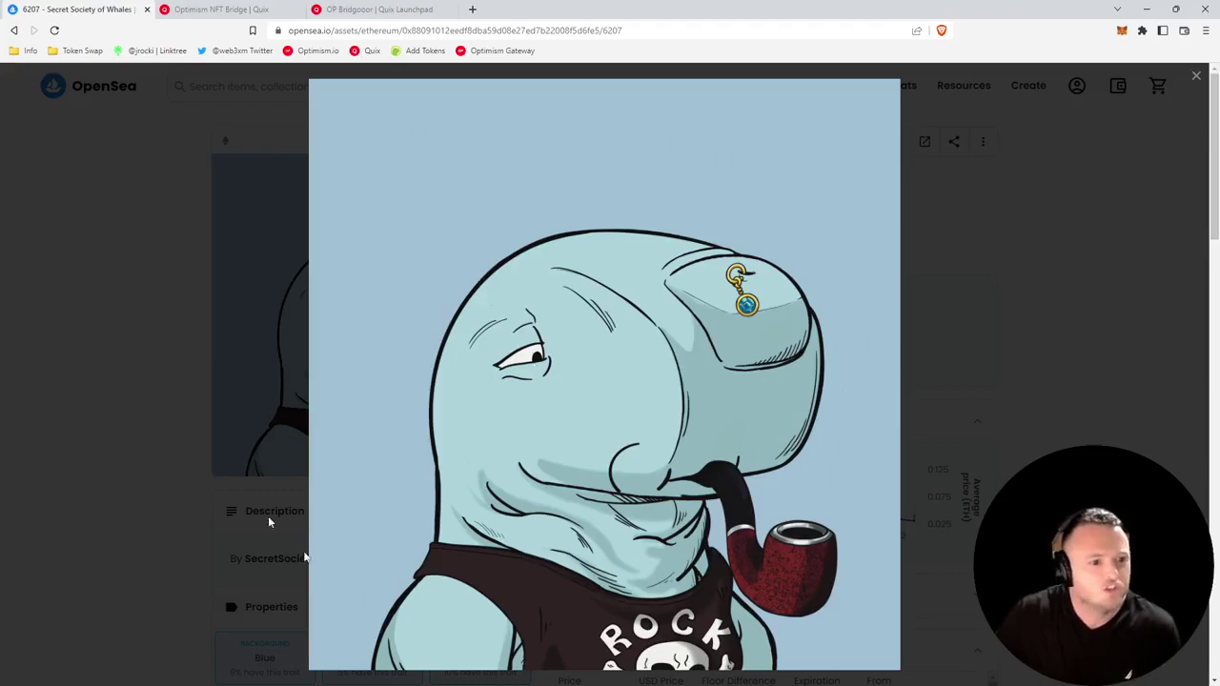
Close the enlarged whale image and look over the Optimism NFT Bridge page heading.
click(122, 301)
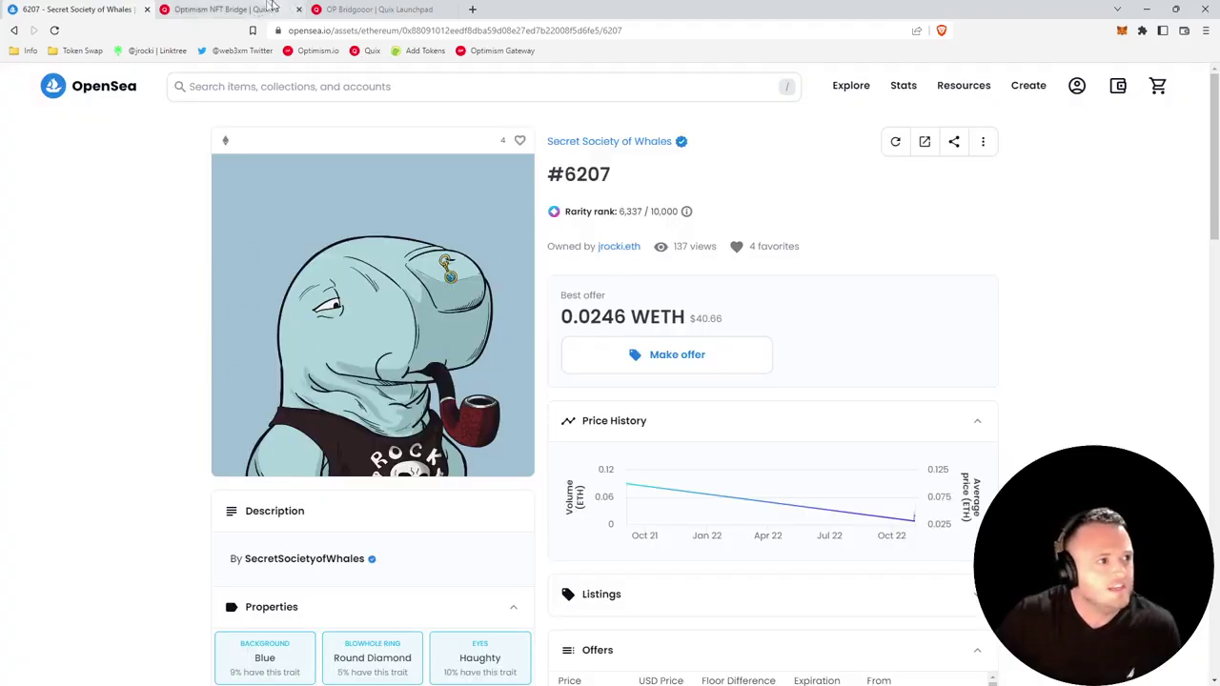
click(225, 9)
drag(504, 182, 718, 195)
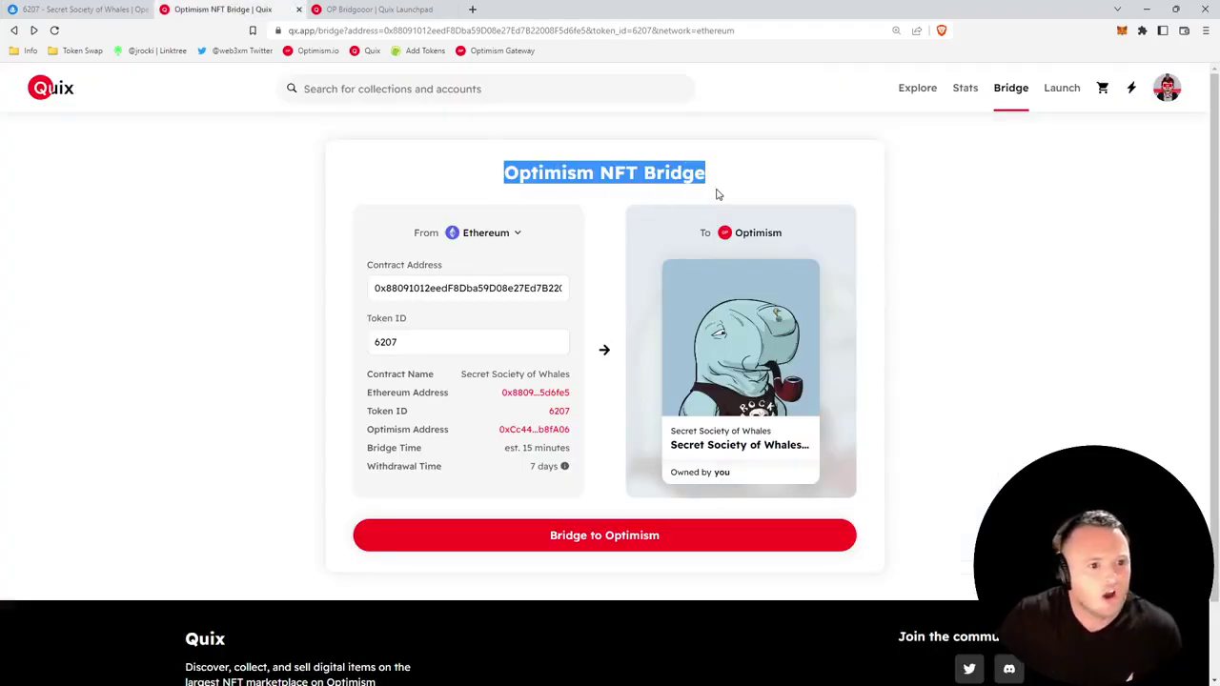
click(710, 188)
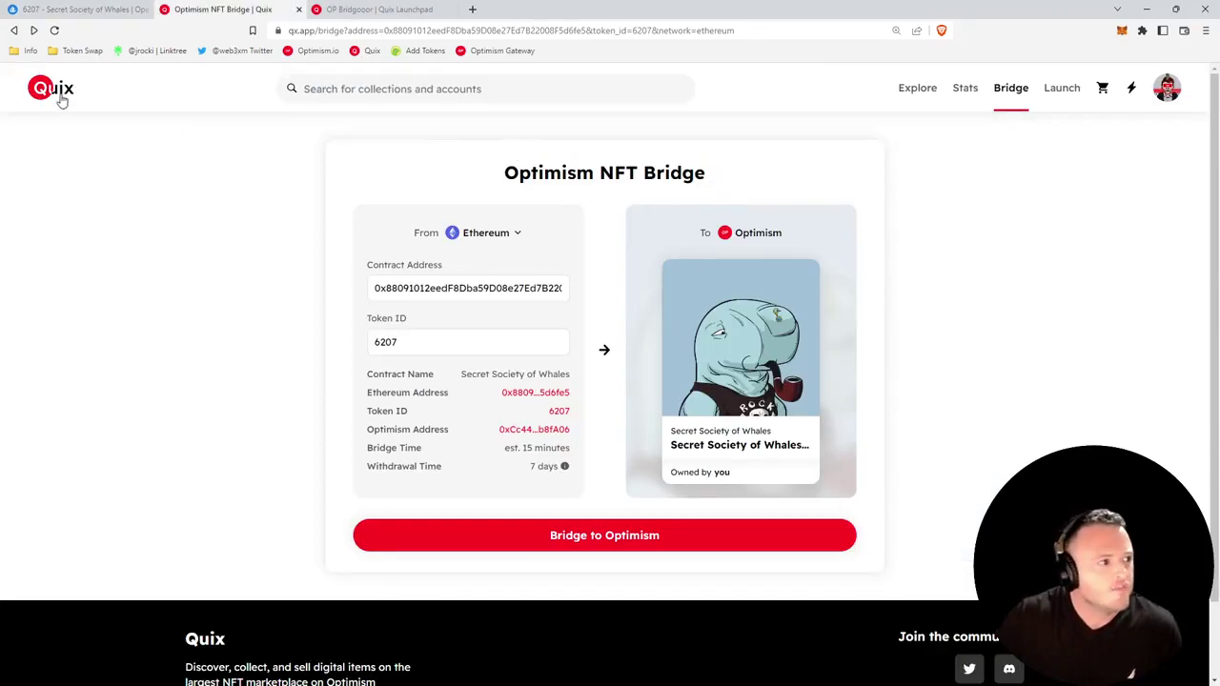
Review the OP Bridgooor launchpad page and open its collection listing.
click(346, 14)
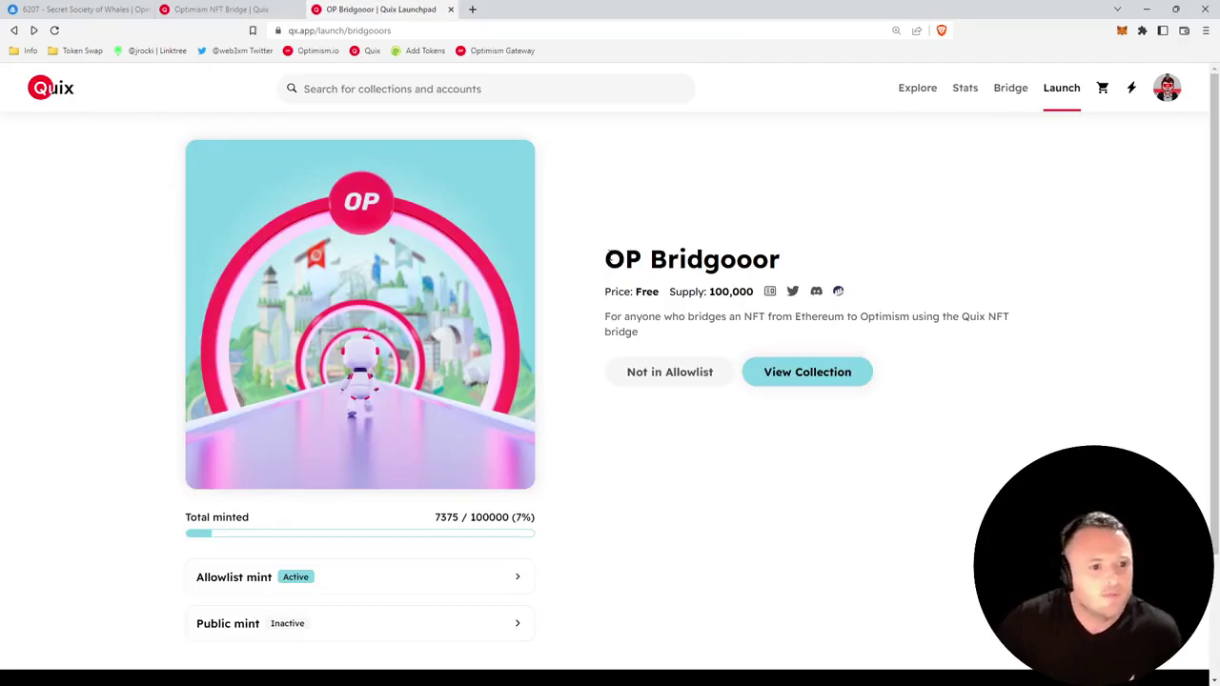
drag(606, 252, 794, 271)
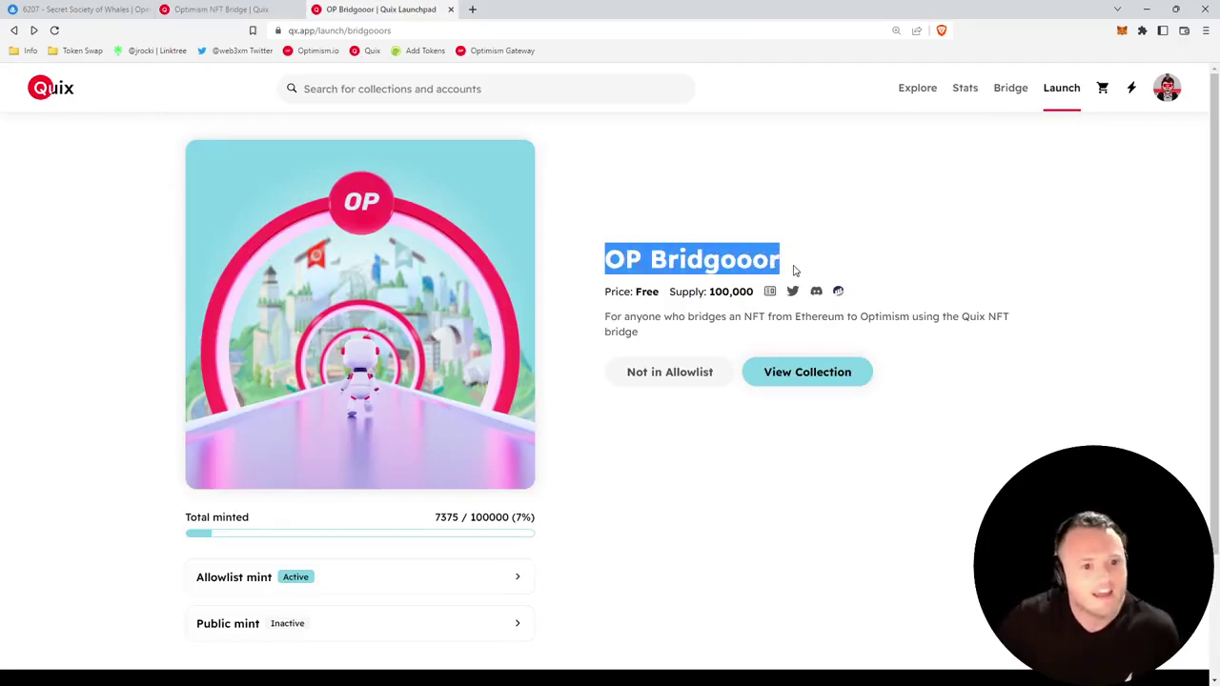
click(797, 269)
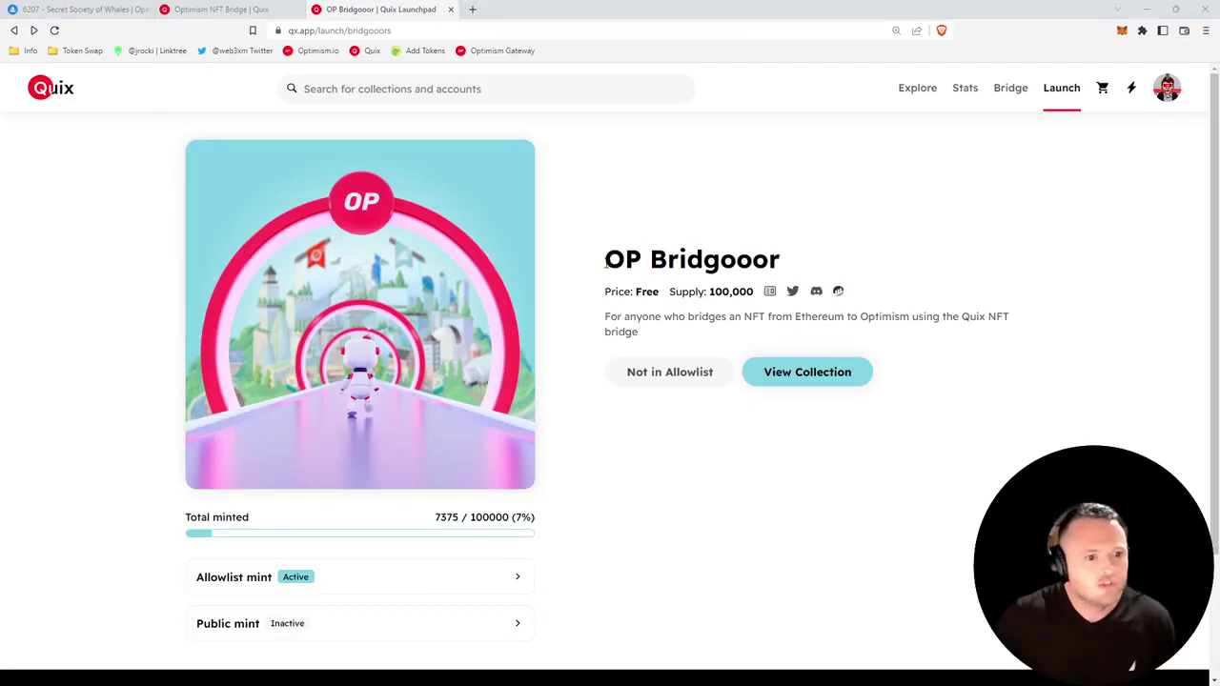
drag(606, 265, 786, 274)
key(alt+Tab)
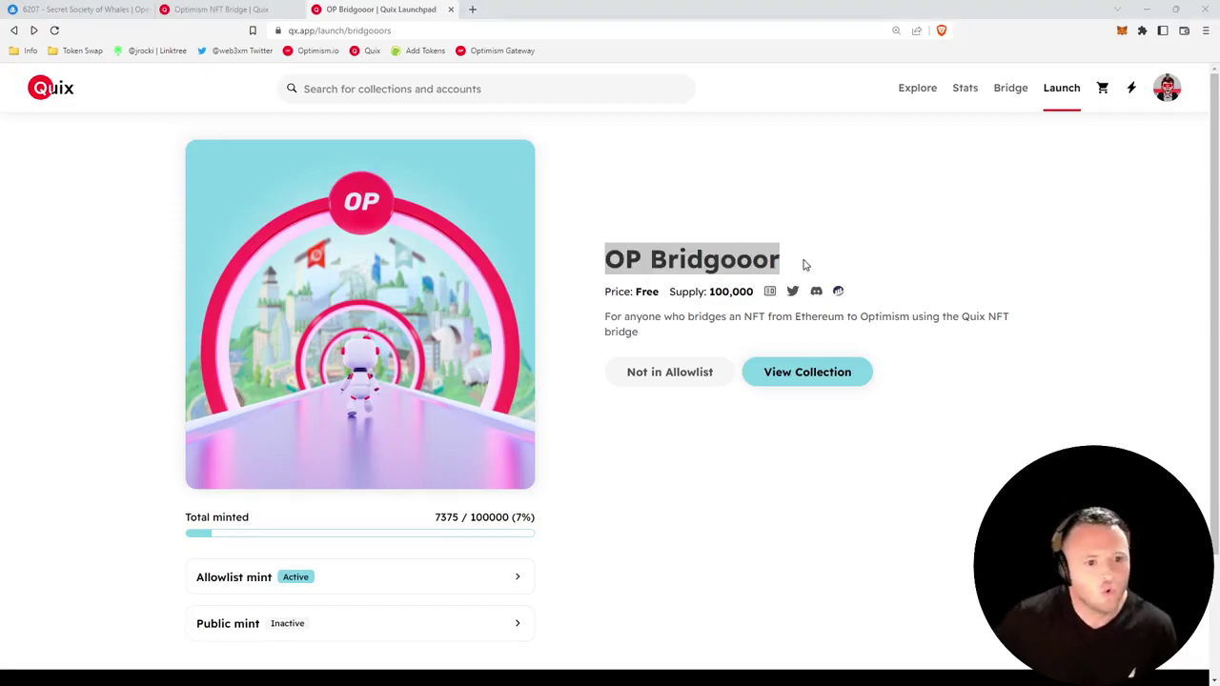
click(777, 255)
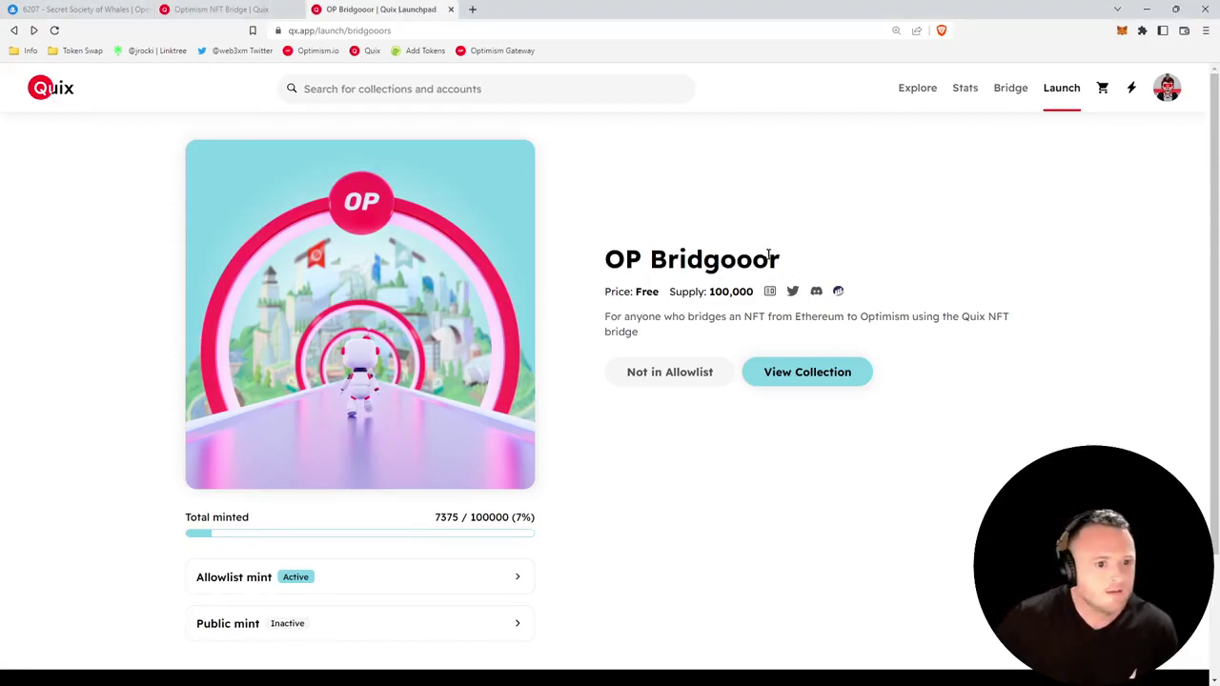
click(807, 372)
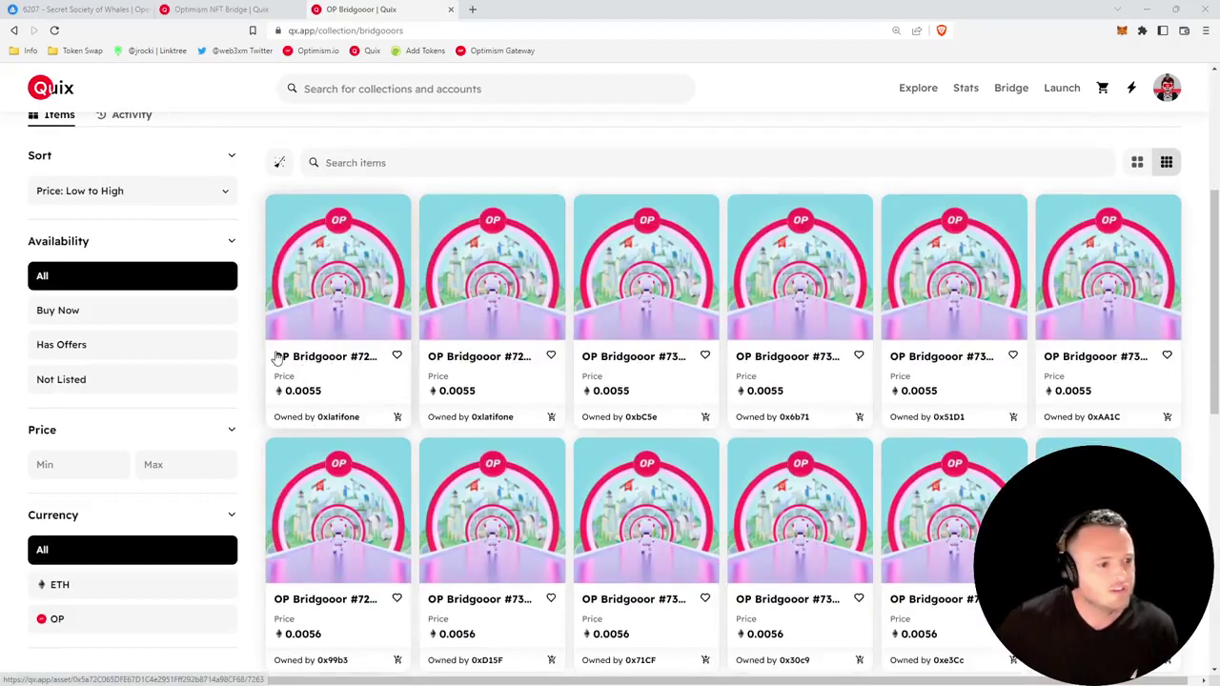
Cycle through the whale #6207, OP Bridgooor and bridge tabs, ending on the empty bridge form.
click(222, 12)
click(88, 15)
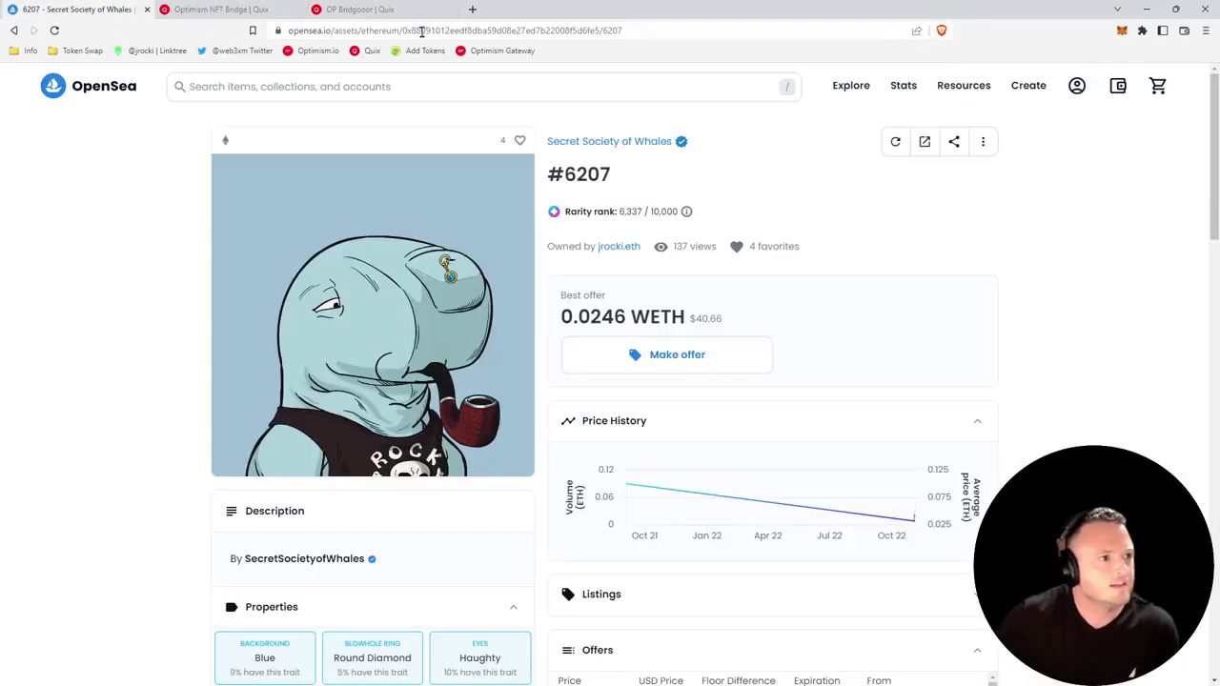
click(372, 9)
click(228, 9)
click(107, 10)
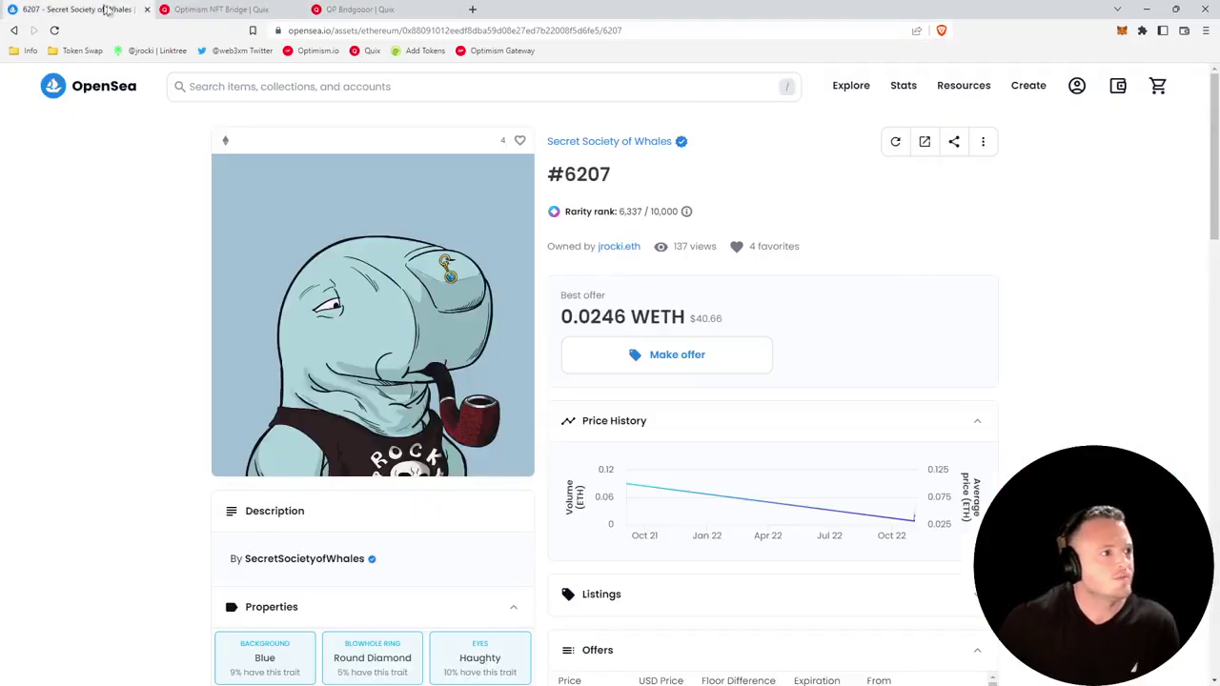
click(216, 10)
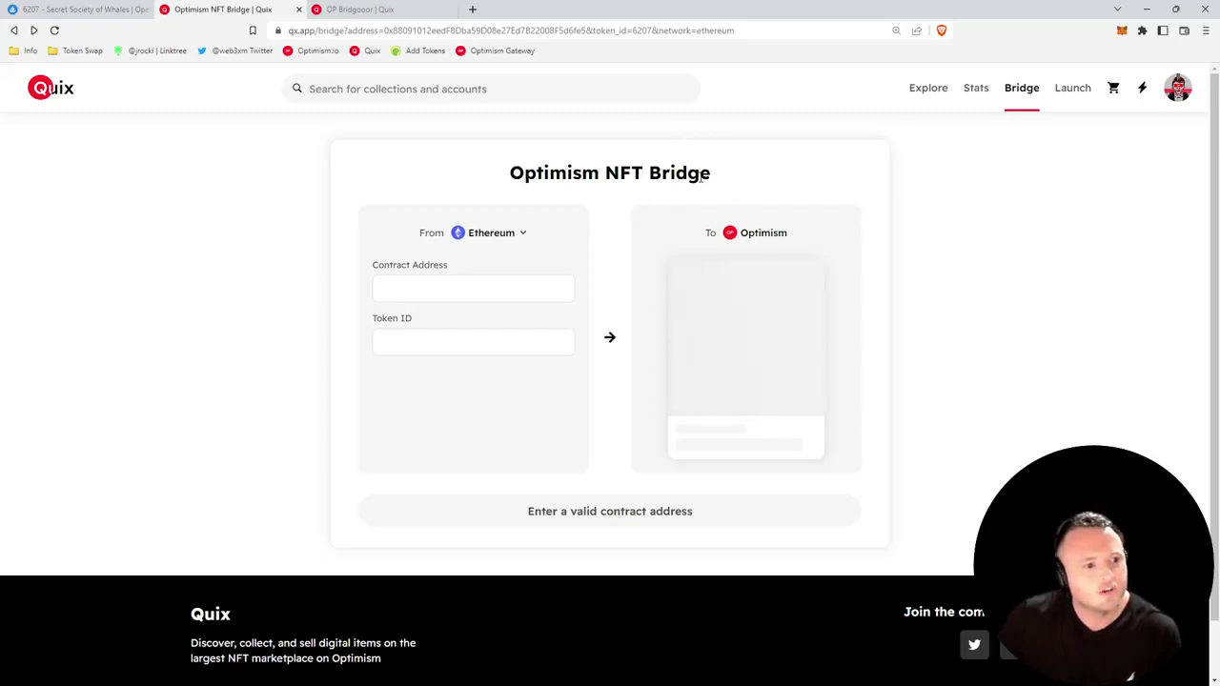
Try the empty Contract Address and Token ID fields on the bridge form.
click(509, 290)
key(Escape)
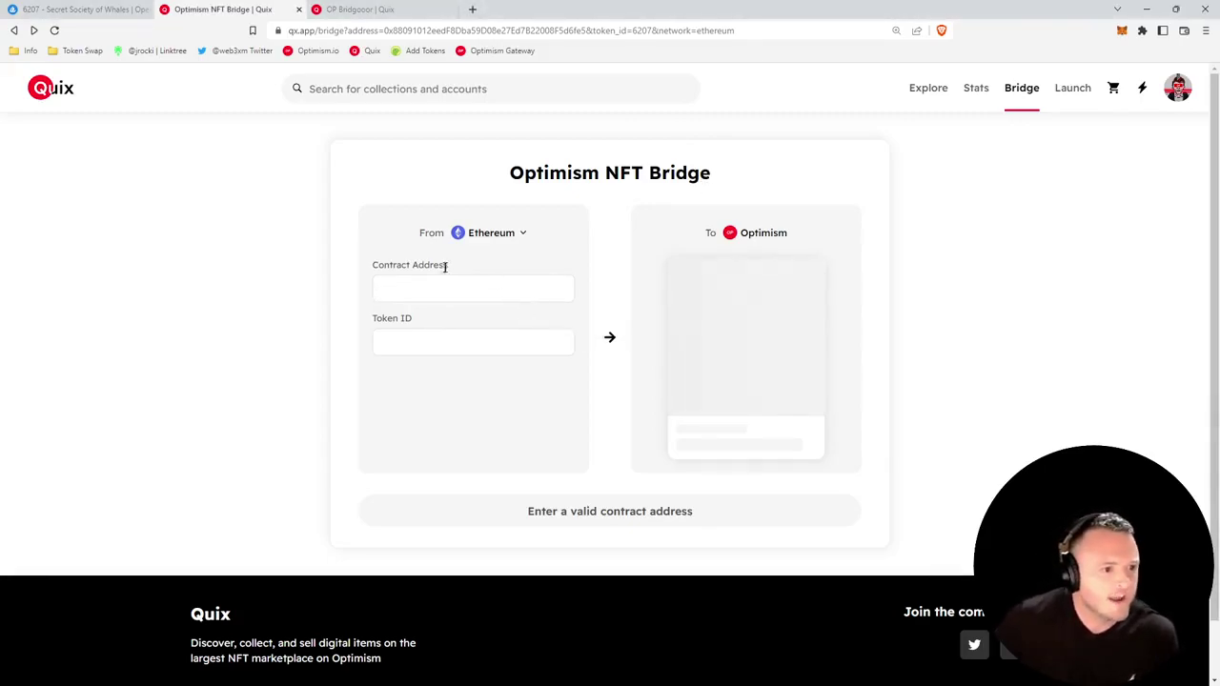
click(449, 293)
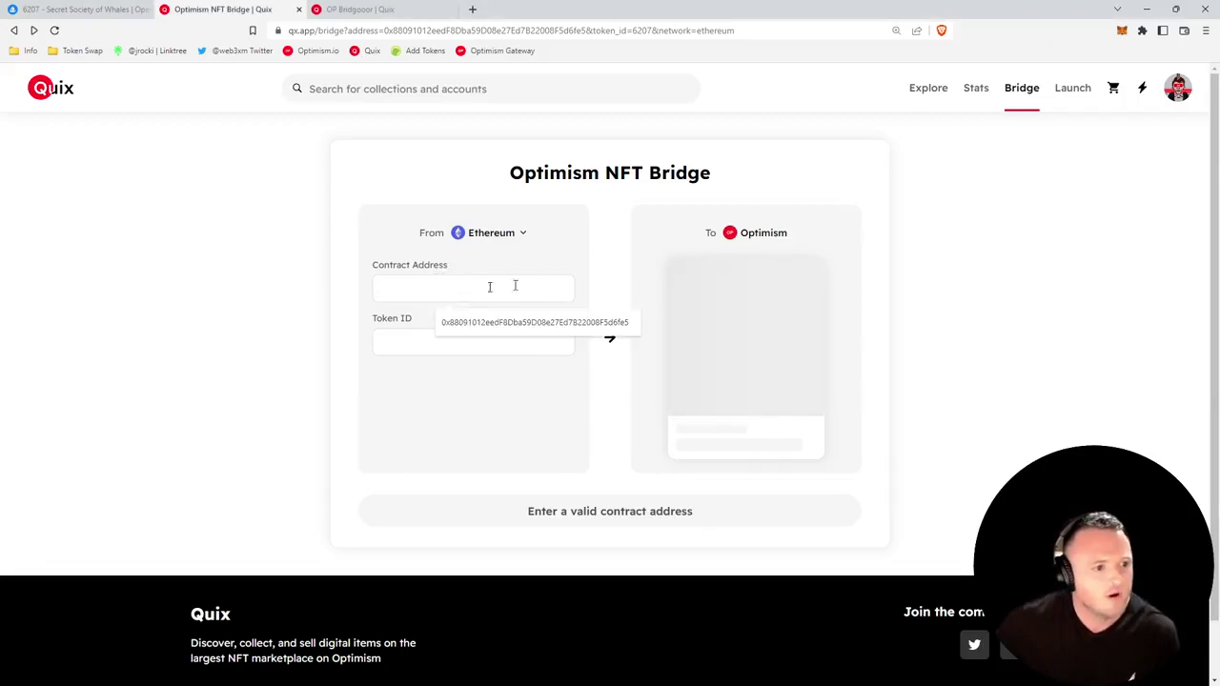
click(397, 339)
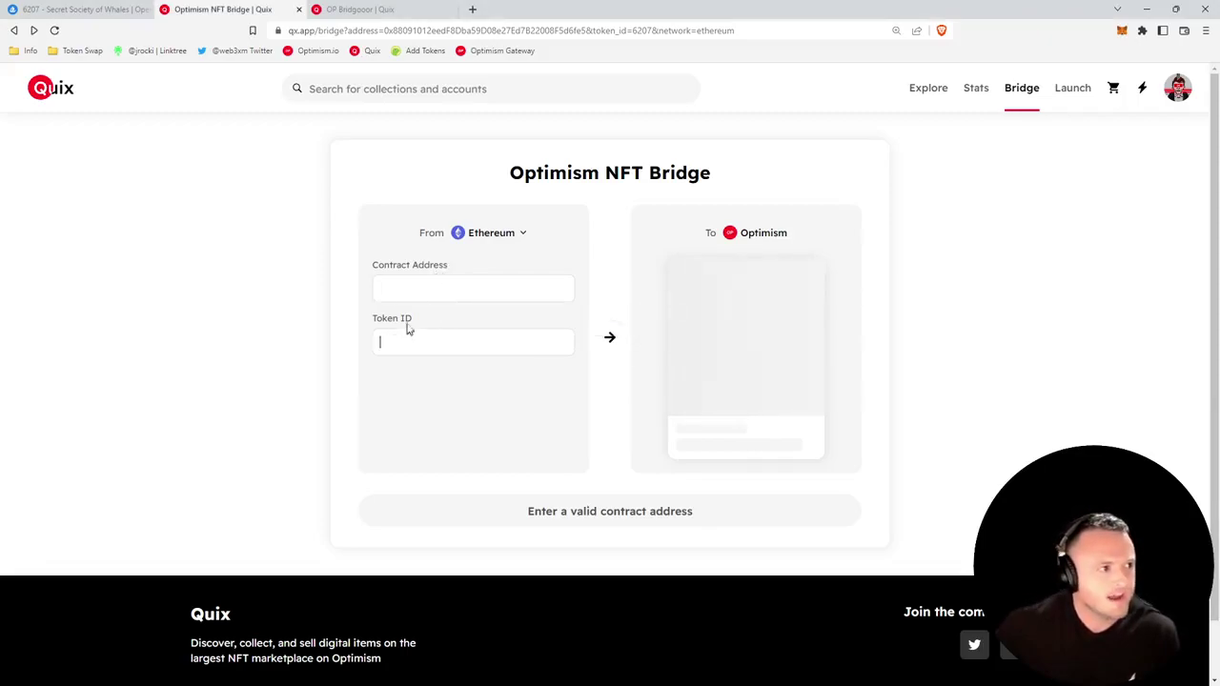
From the OpenSea profile, open Secret Society of Whales #6207 and expand its Details.
click(81, 10)
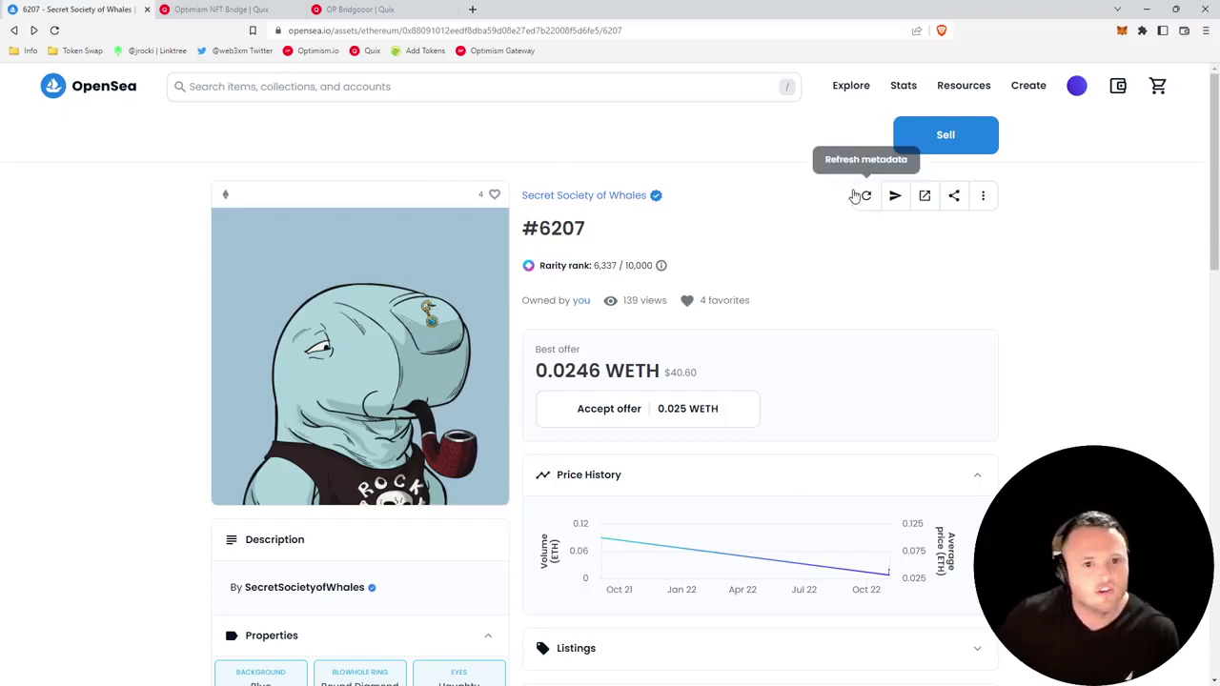
mouse_move(1077, 87)
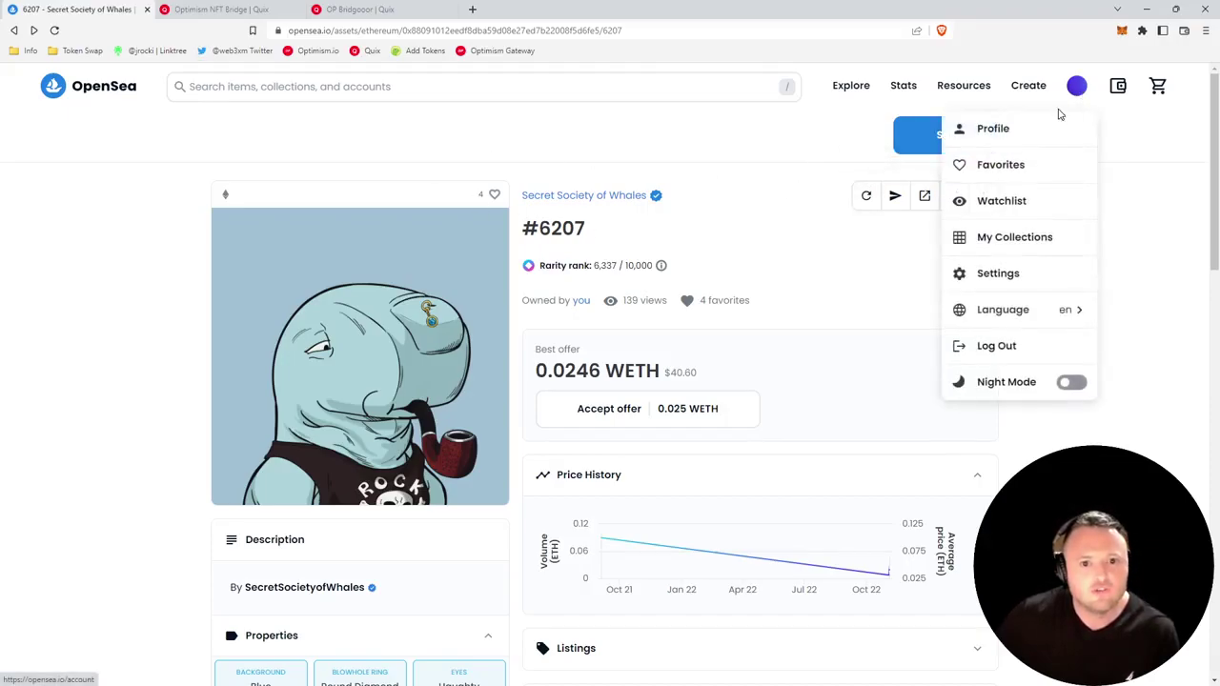
click(993, 129)
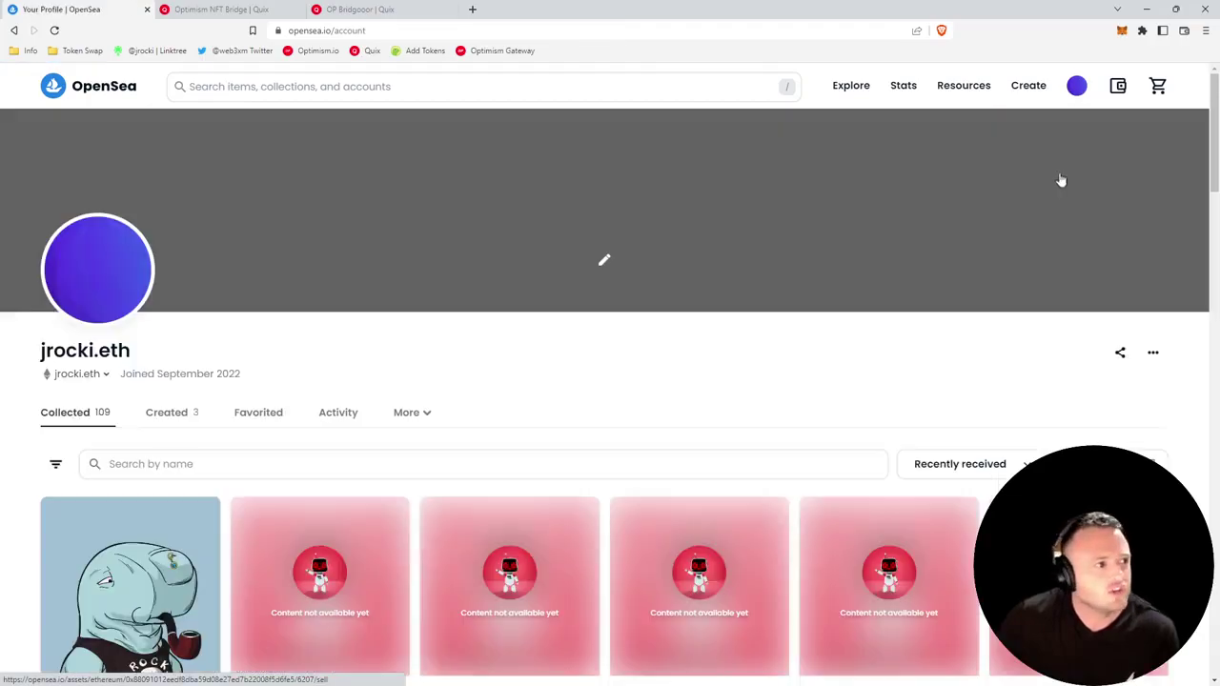
scroll(568, 236, down, 2)
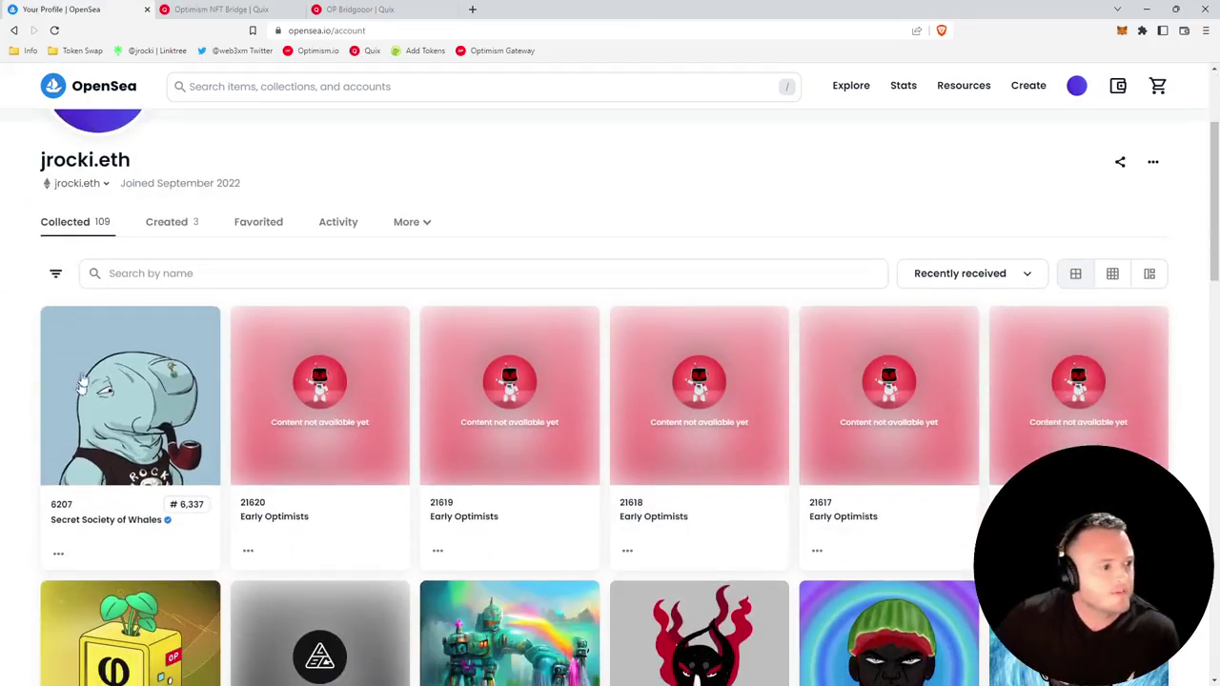
click(133, 371)
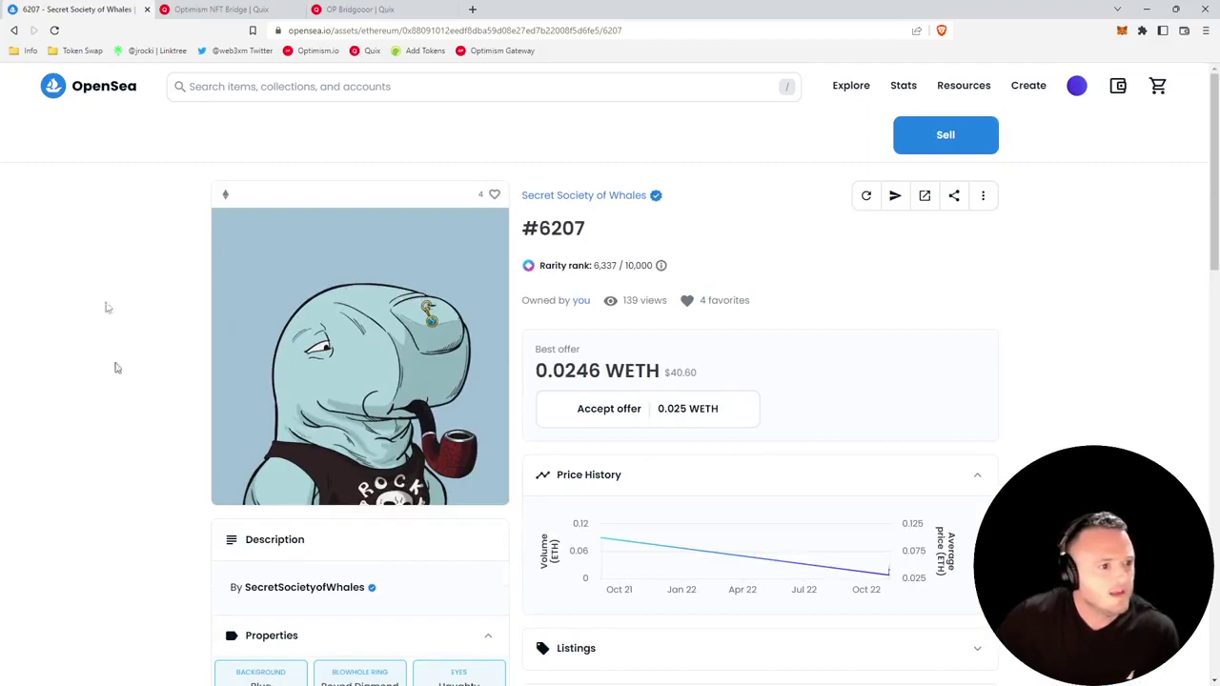
scroll(440, 310, down, 5)
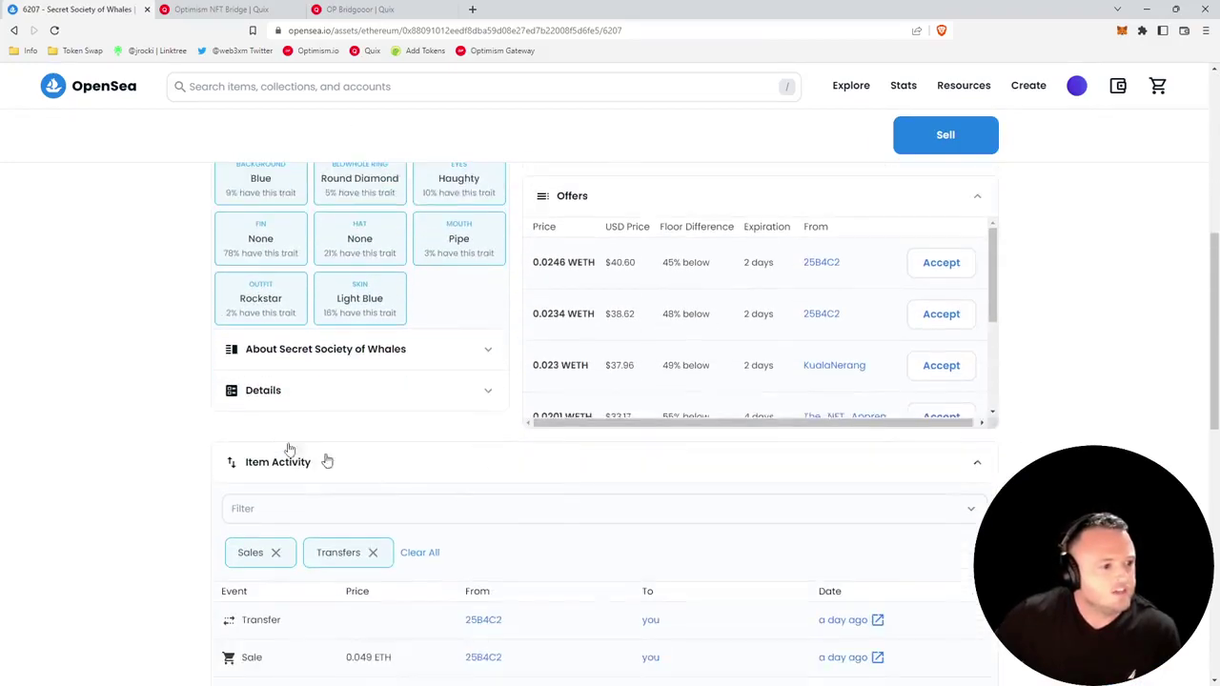
click(303, 389)
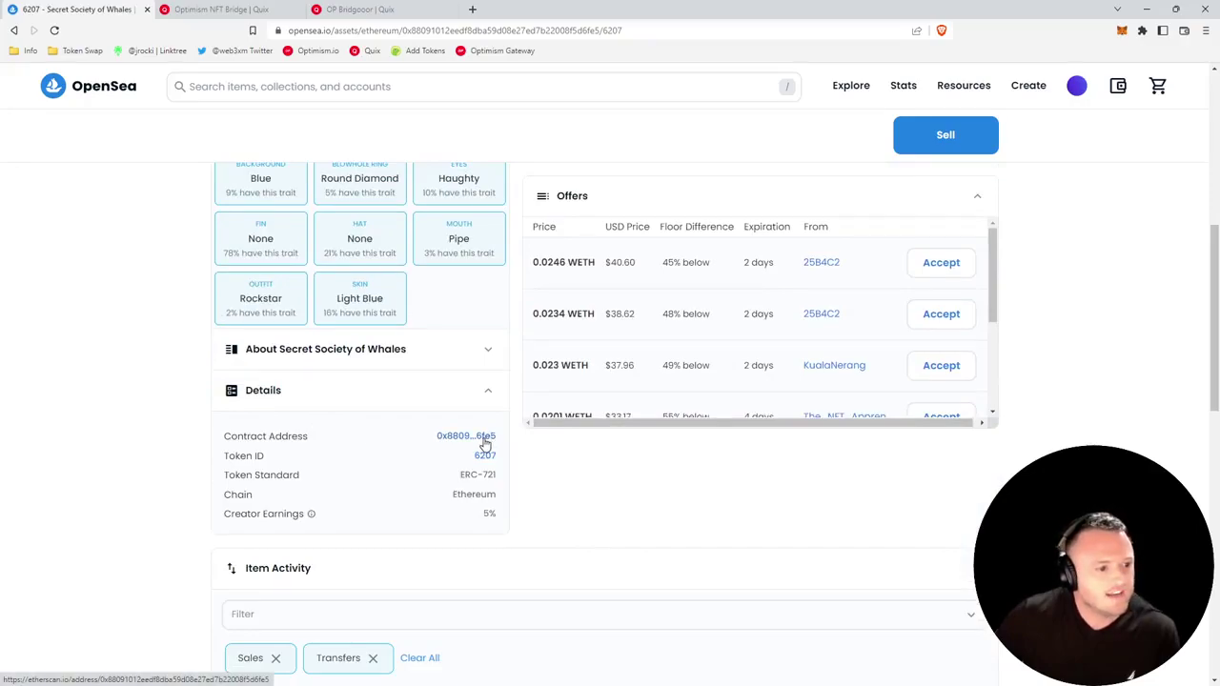
Copy the whale contract address from Etherscan into the bridge's Contract Address field.
click(481, 437)
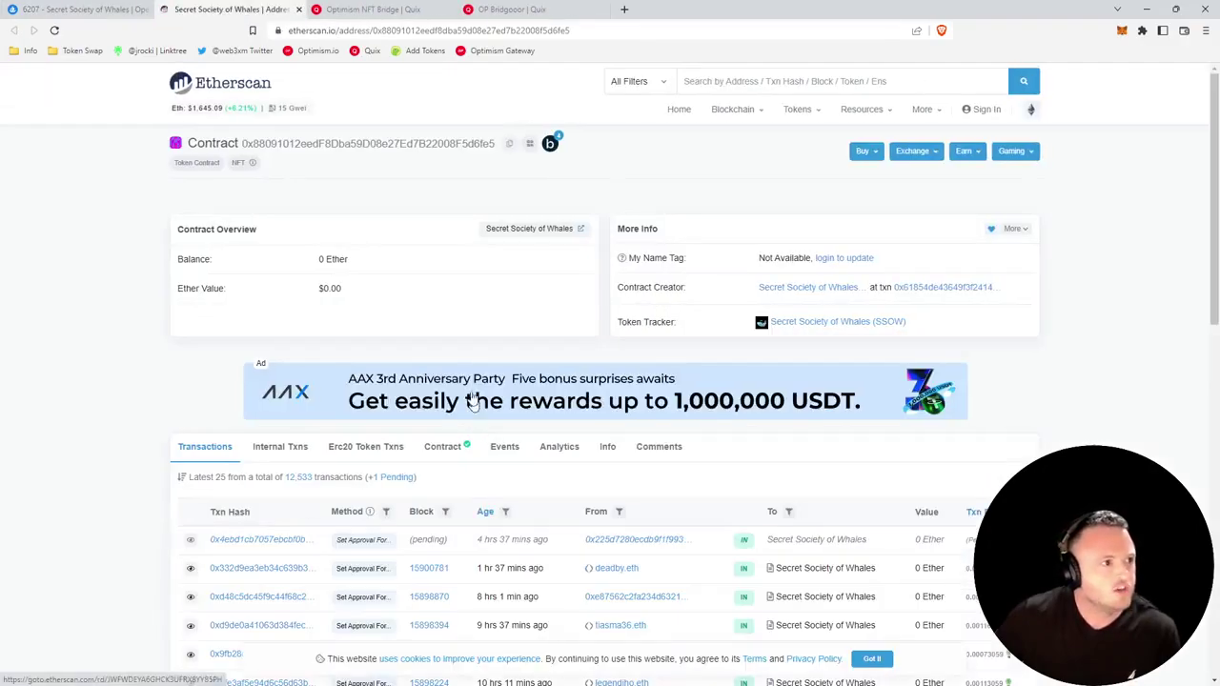
click(510, 145)
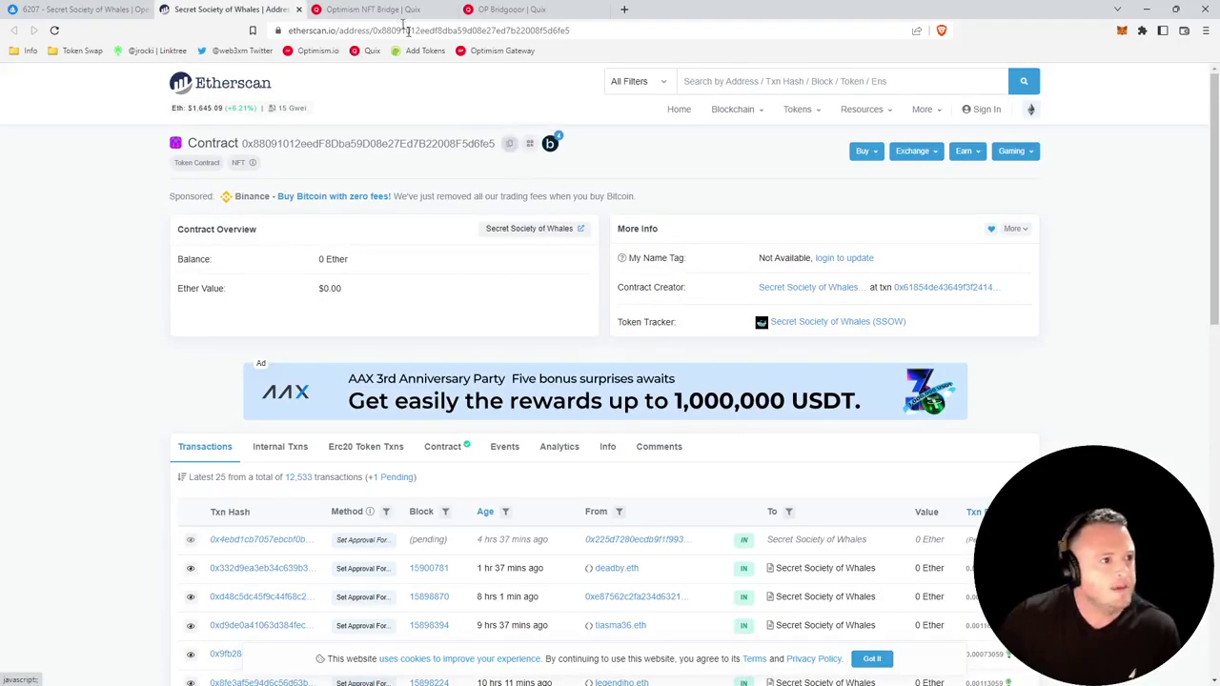
click(386, 10)
click(459, 289)
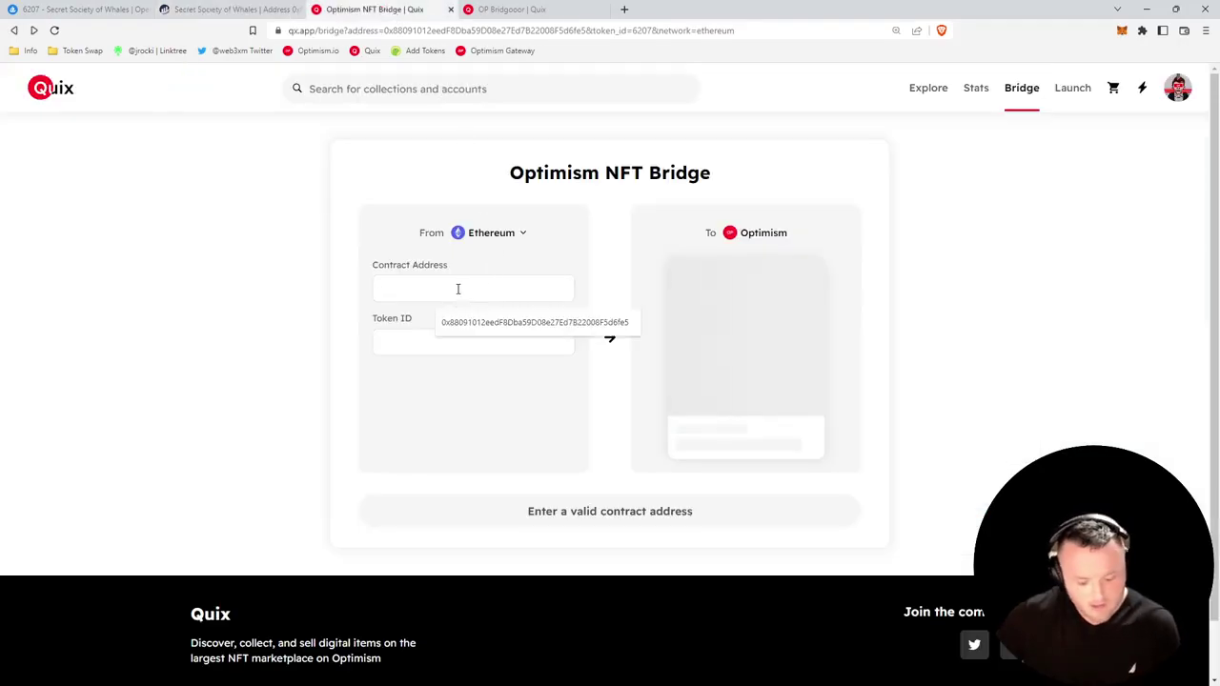
key(ctrl+v)
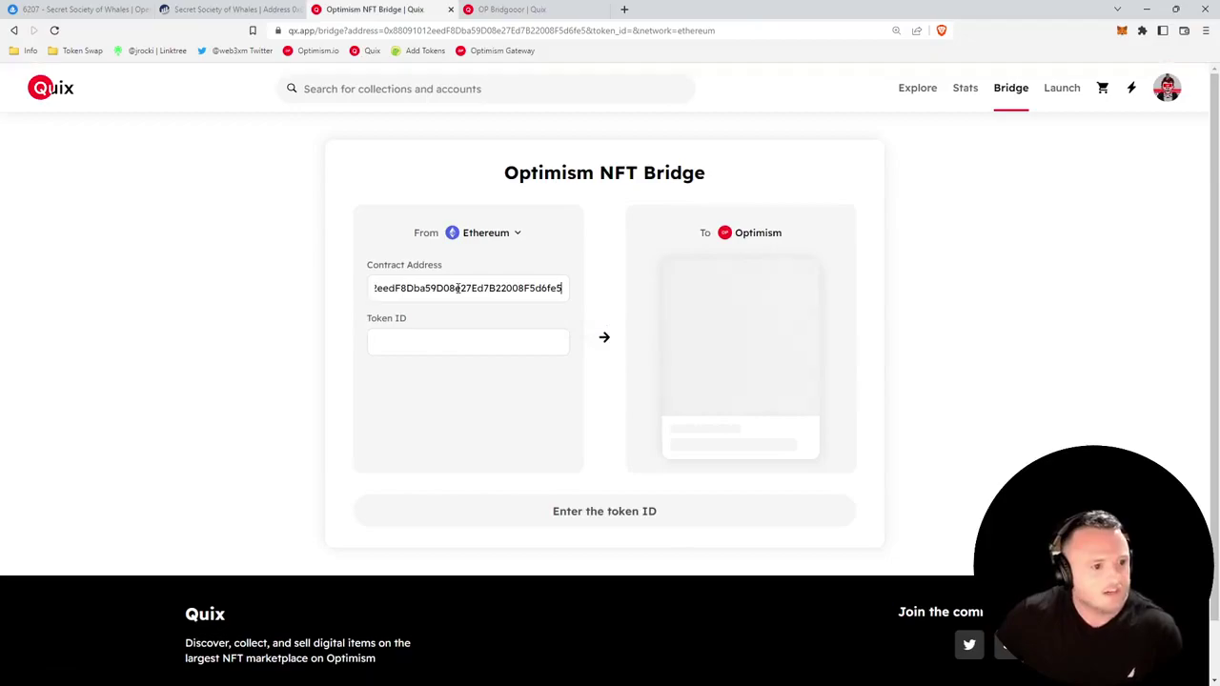
Check the token ID on OpenSea, enter 6207 as Token ID, and reload the bridge page.
click(233, 10)
click(298, 9)
click(95, 10)
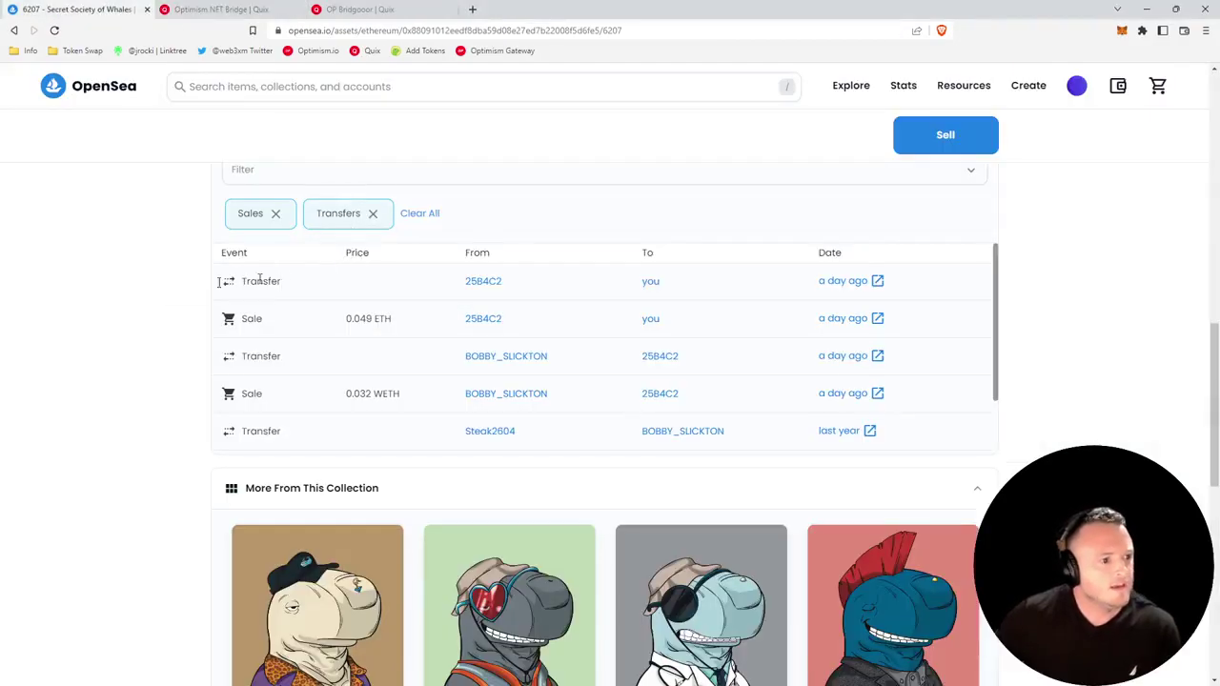
scroll(162, 288, up, 3)
scroll(315, 300, up, 1)
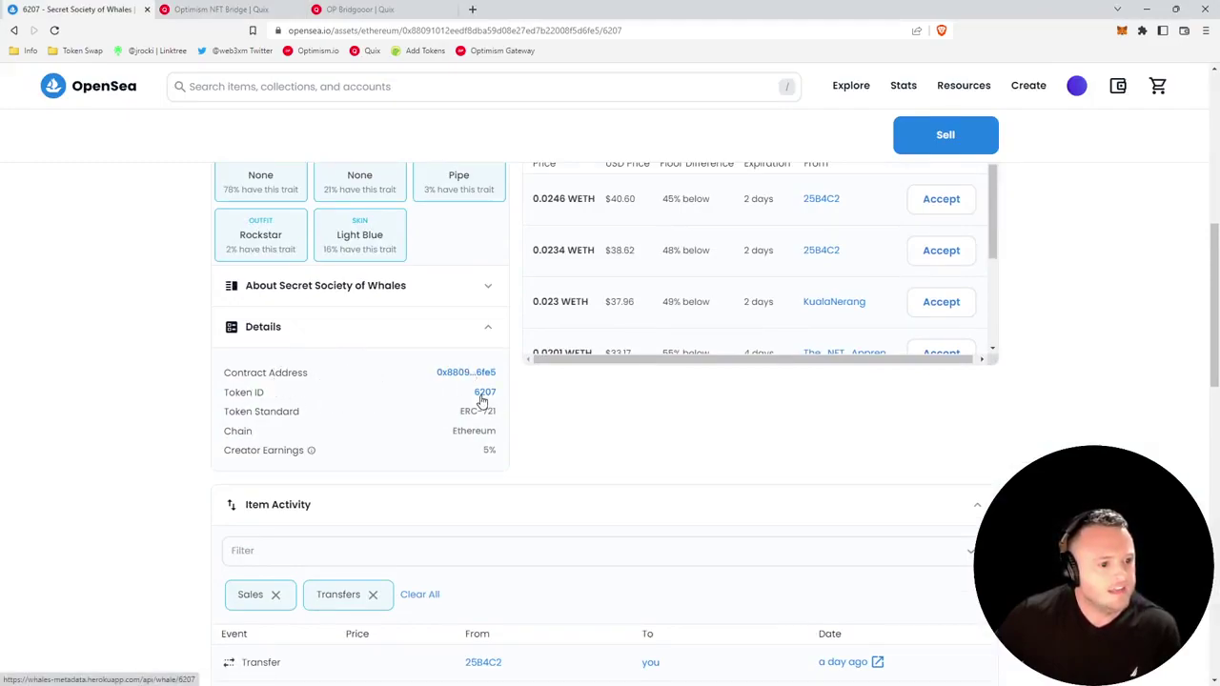
key(ctrl+Tab)
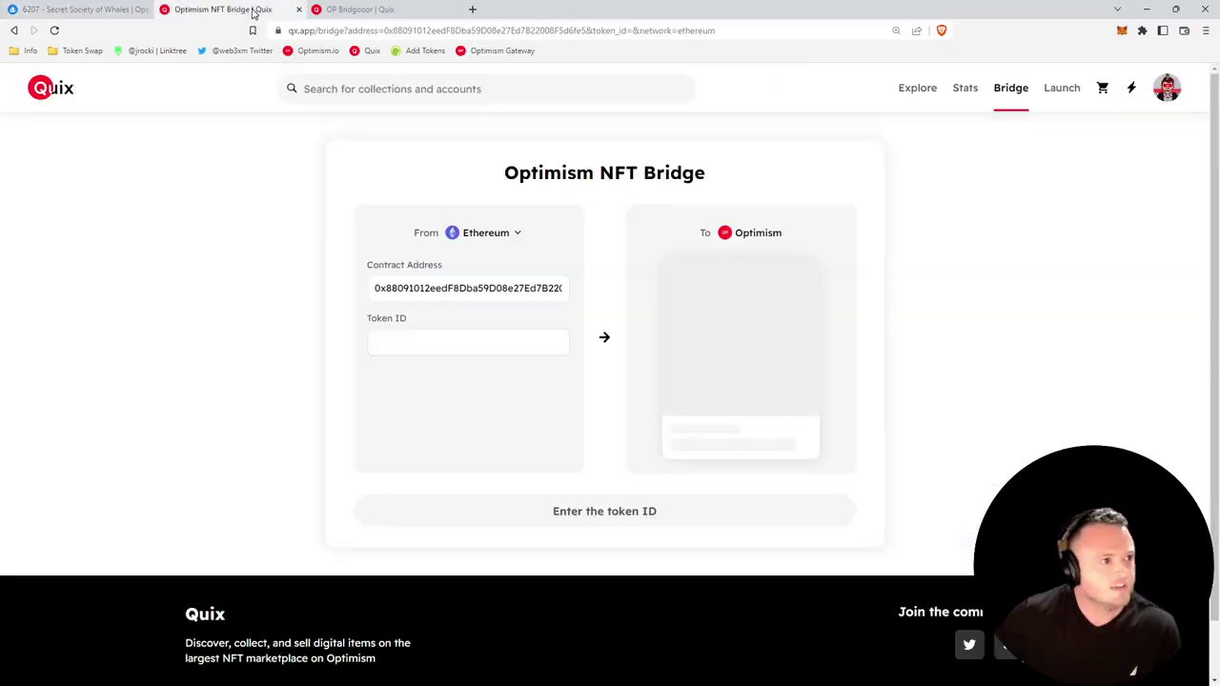
click(494, 342)
text(6207)
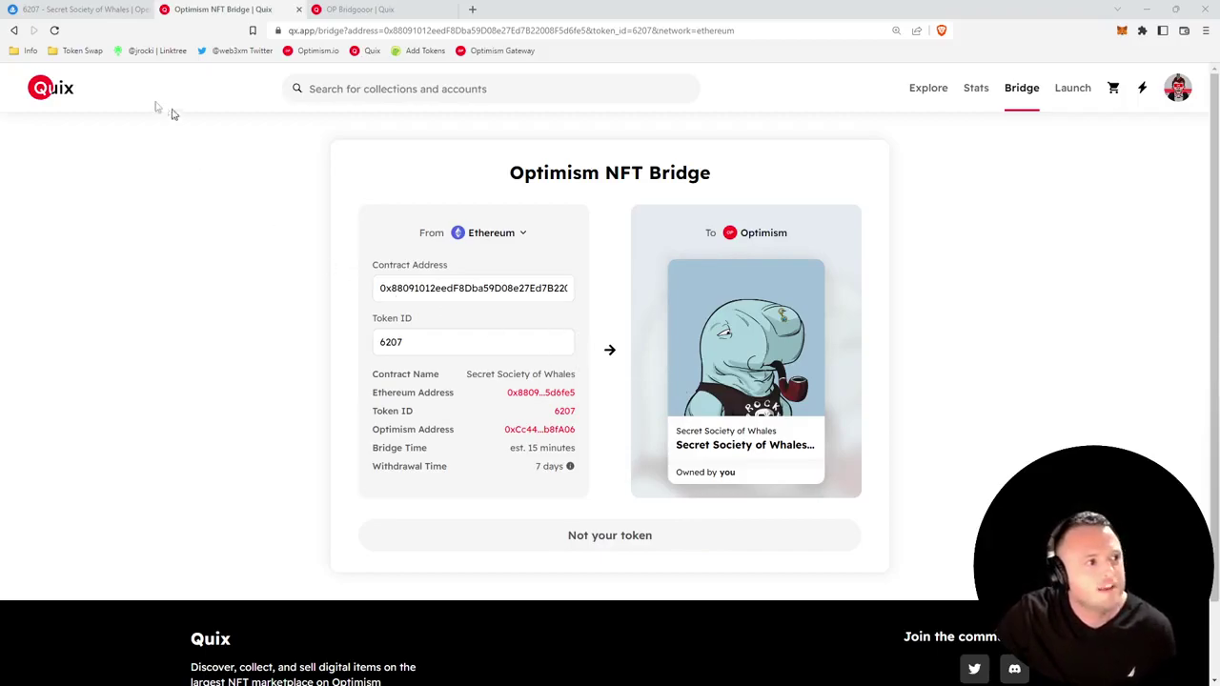
click(55, 30)
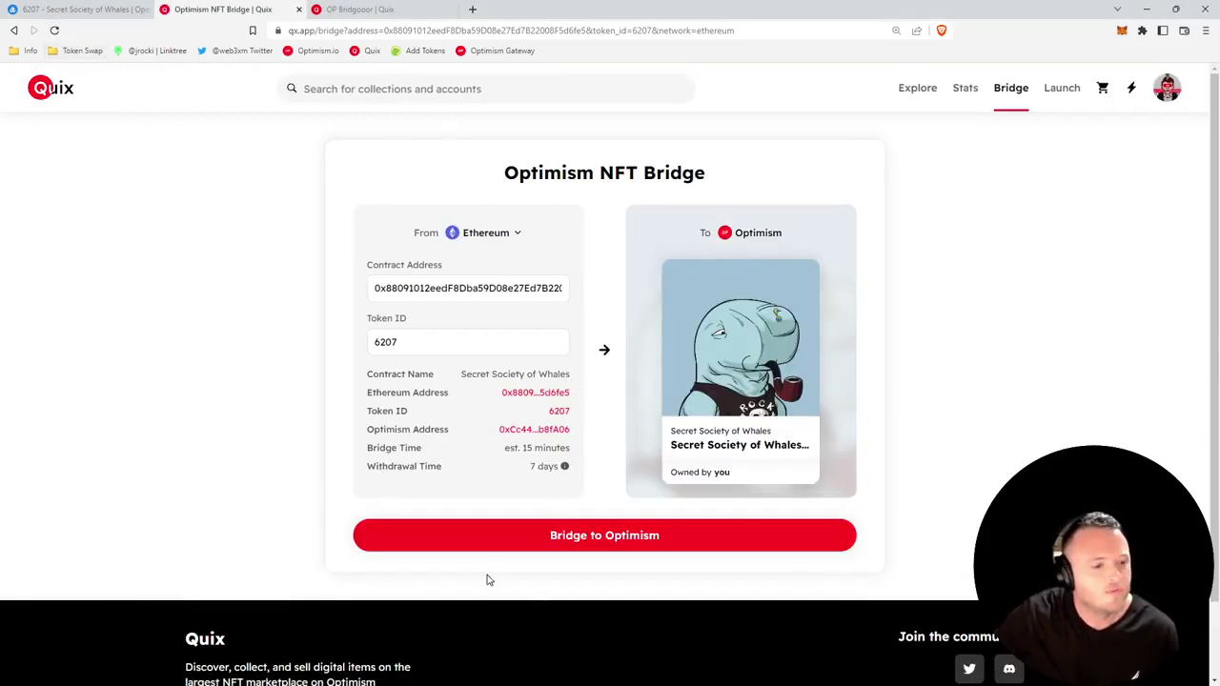
Start bridging the whale to Optimism, switching the wallet network and approving the collection.
click(700, 539)
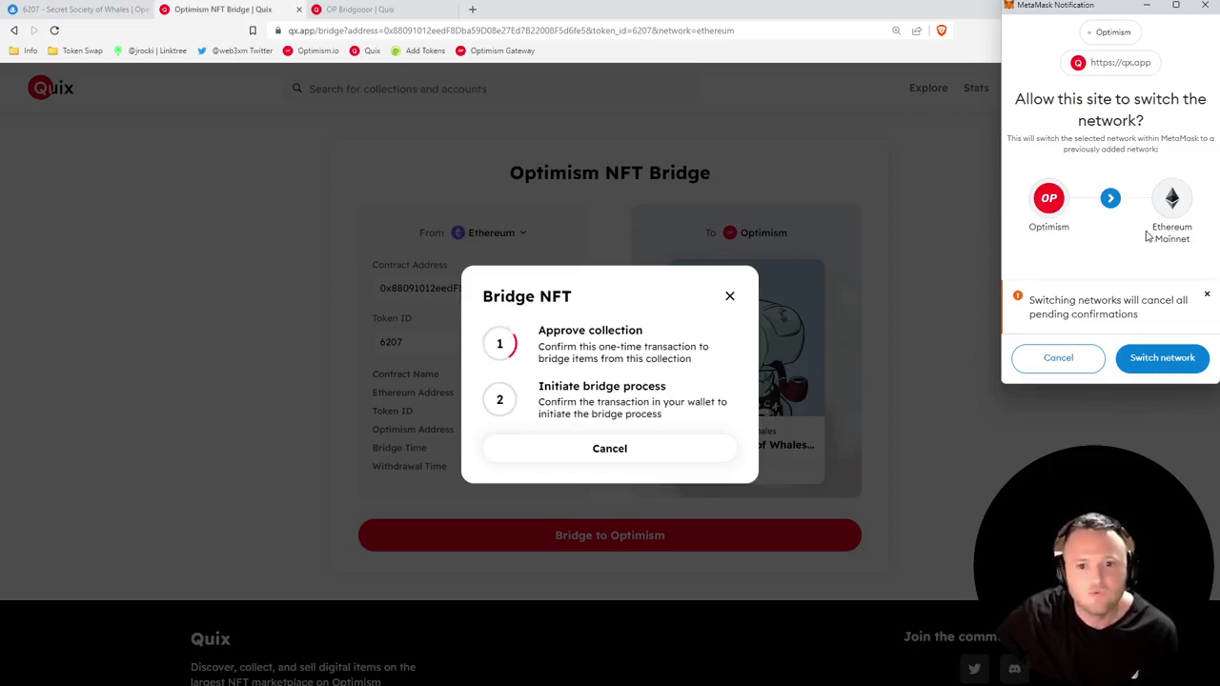
drag(1150, 226, 1198, 248)
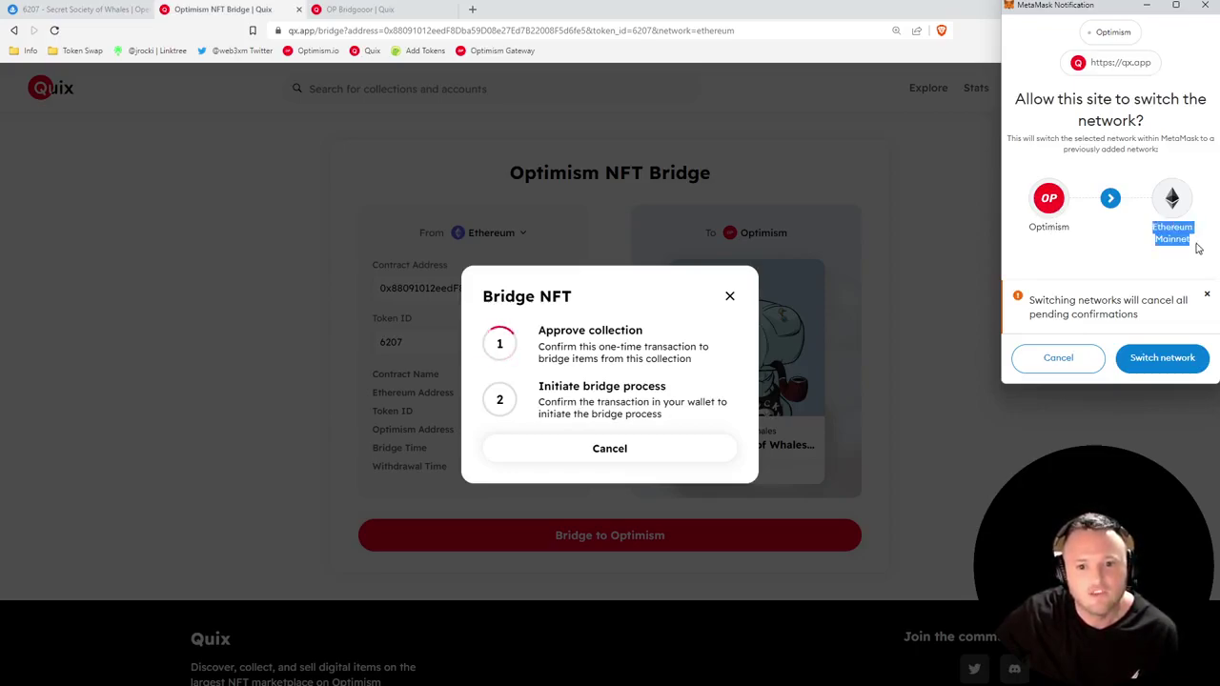
click(1170, 360)
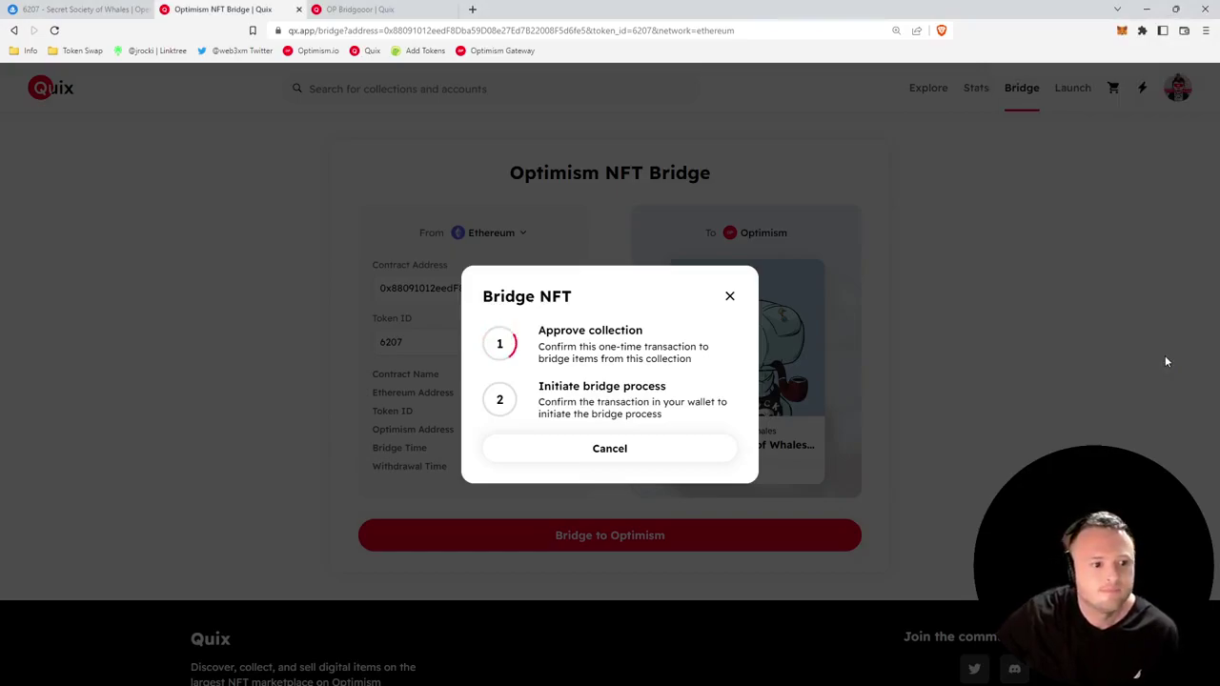
click(1174, 367)
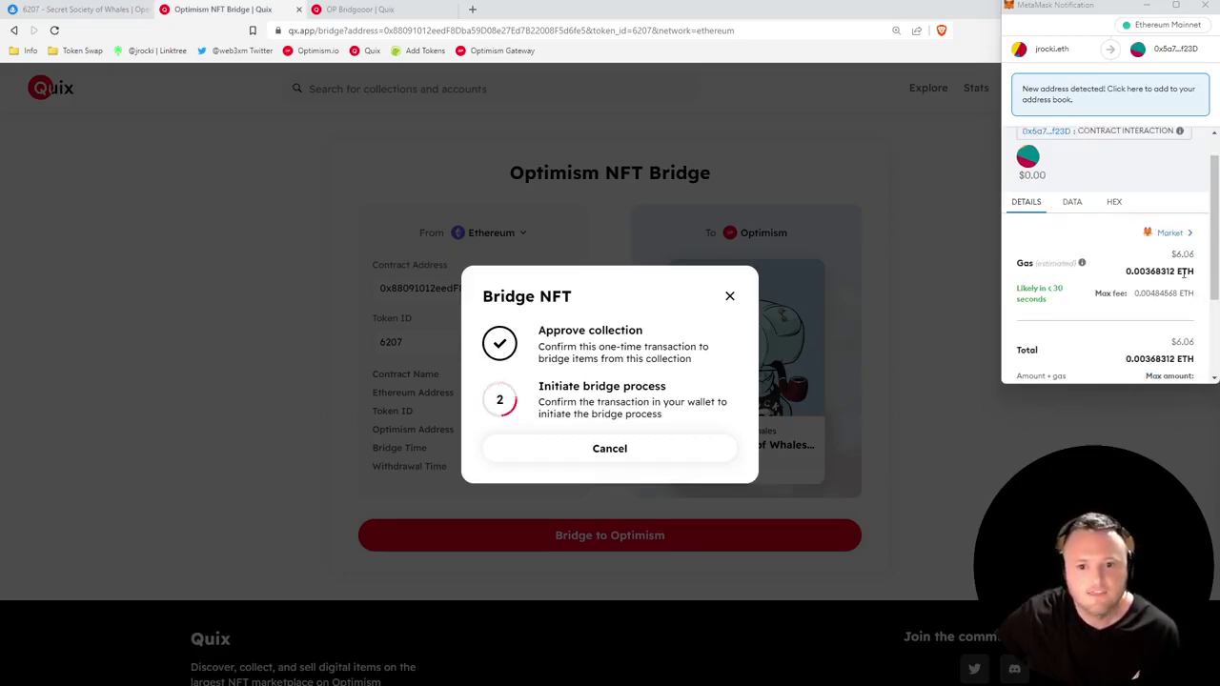
Review the estimated gas cost and the 15-minute transfer notice.
drag(1171, 256, 1201, 261)
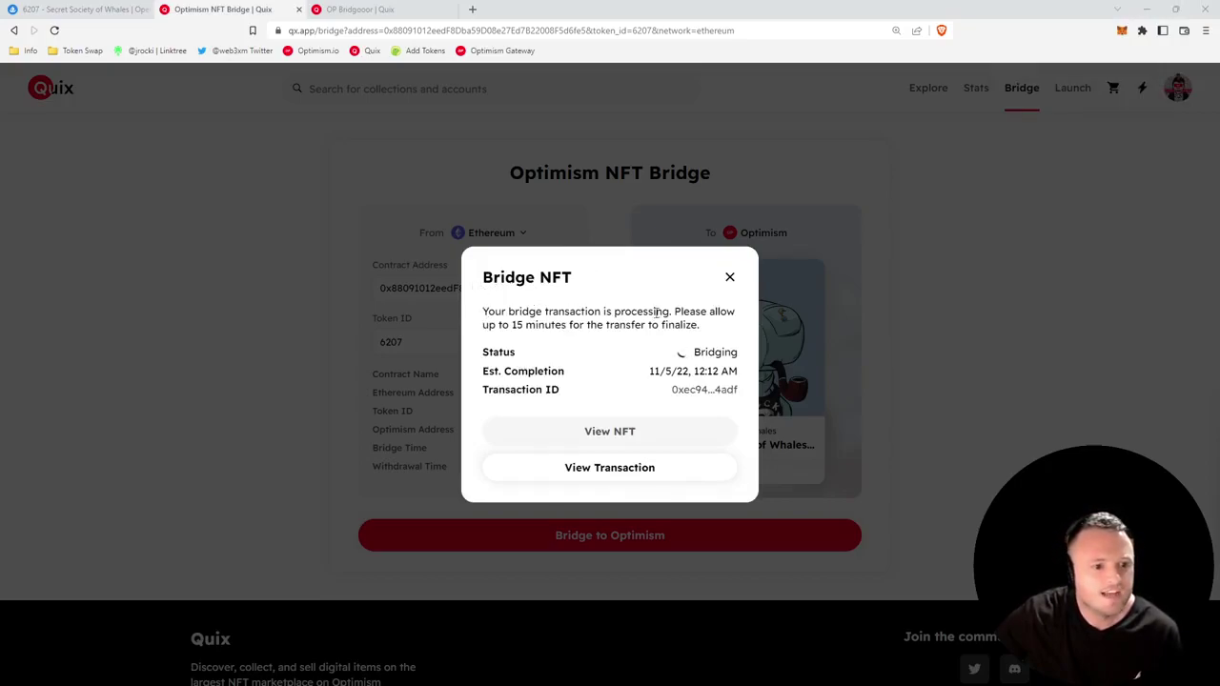
drag(674, 311, 720, 332)
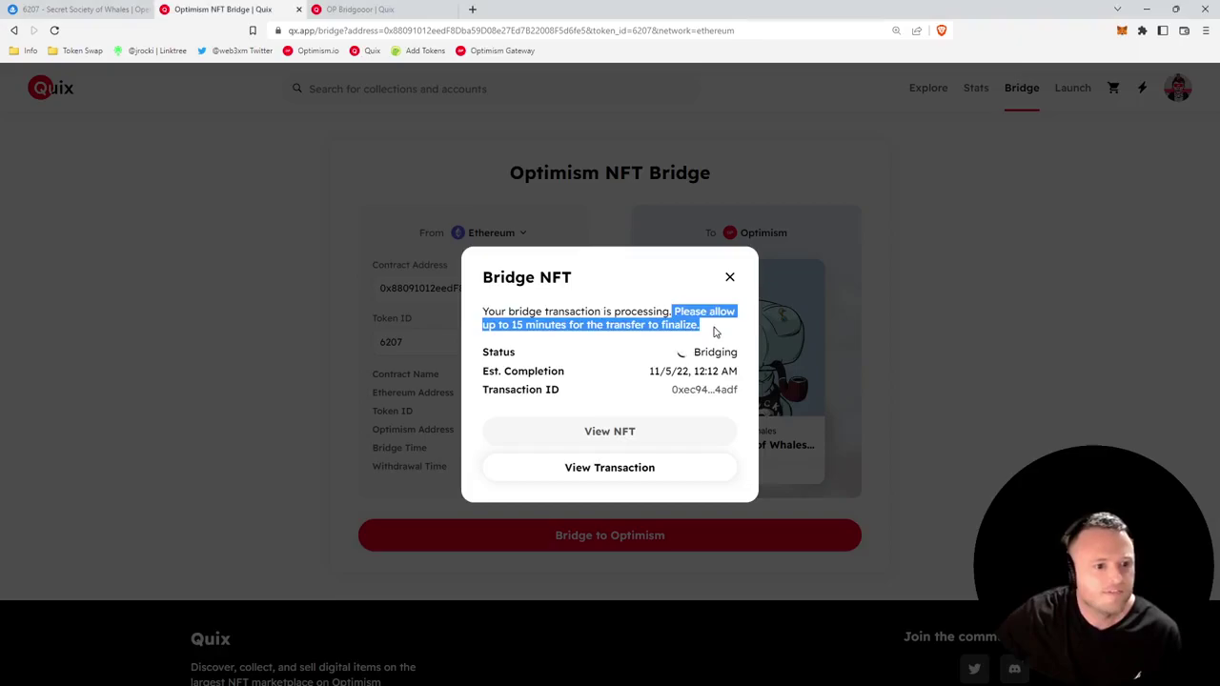
click(709, 335)
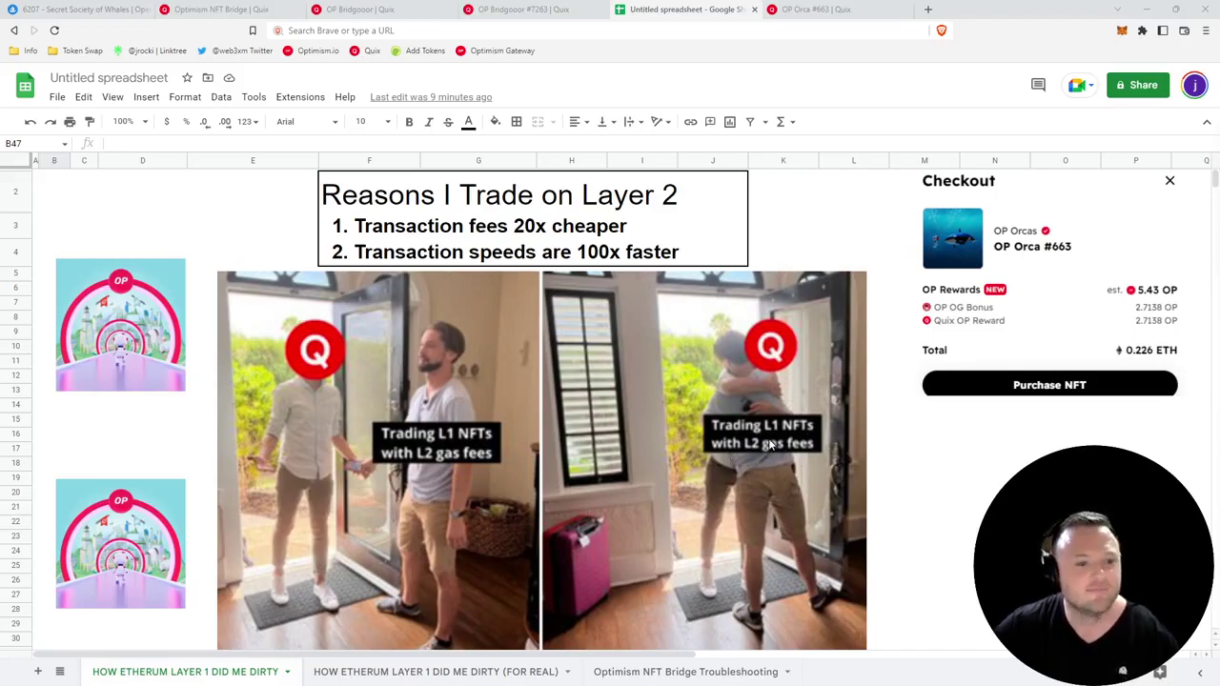
click(877, 347)
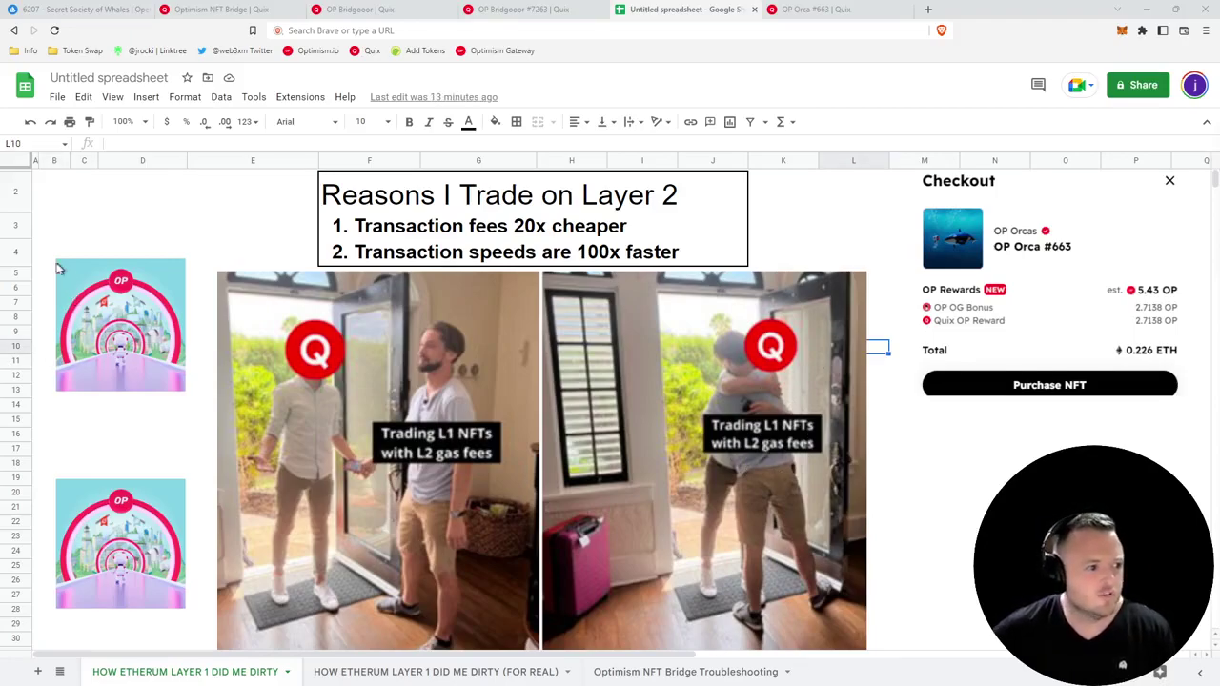
drag(48, 252, 178, 397)
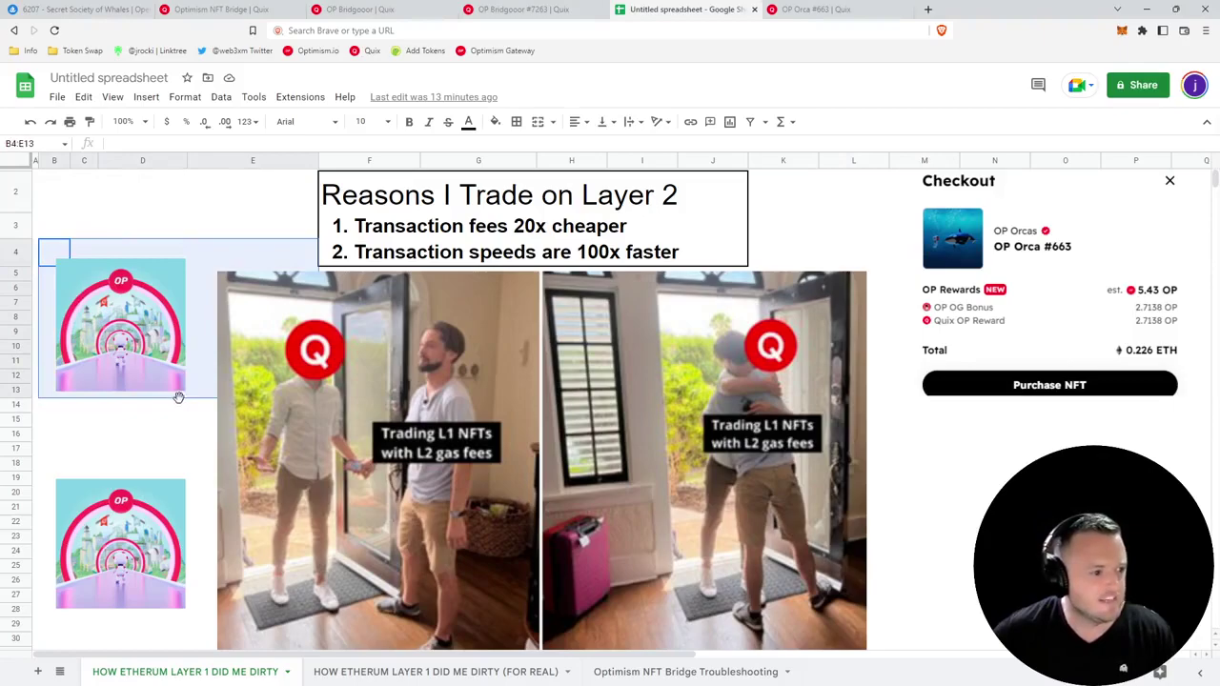
click(126, 331)
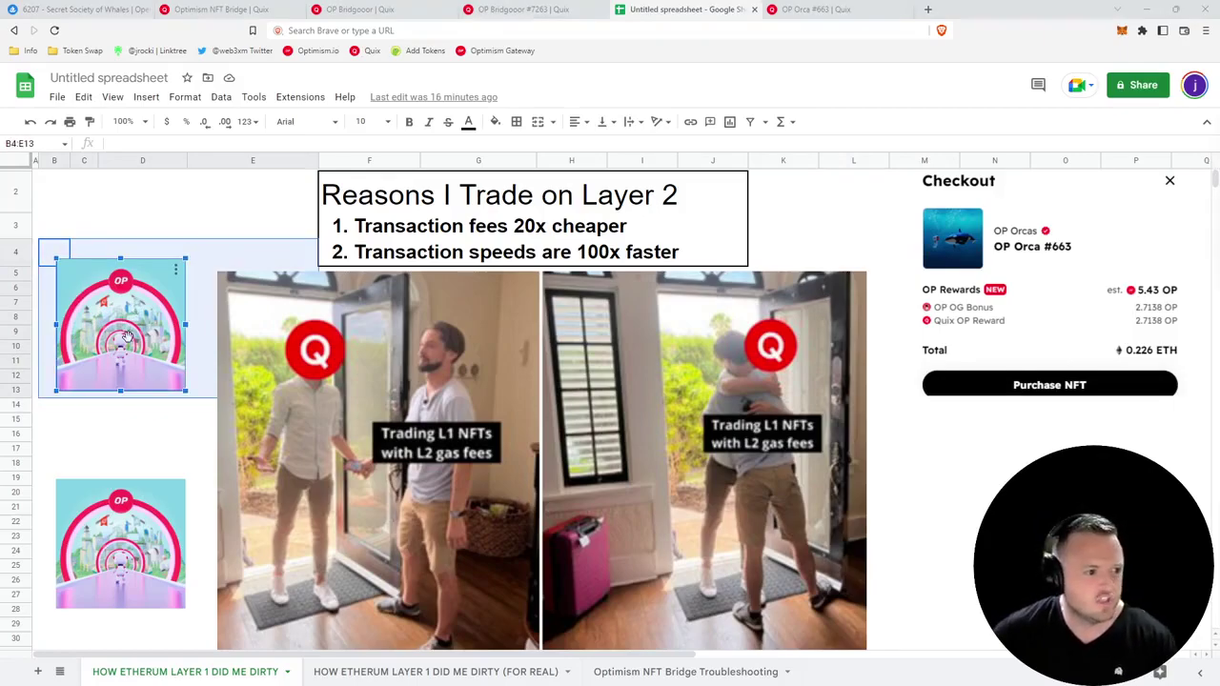
click(1122, 228)
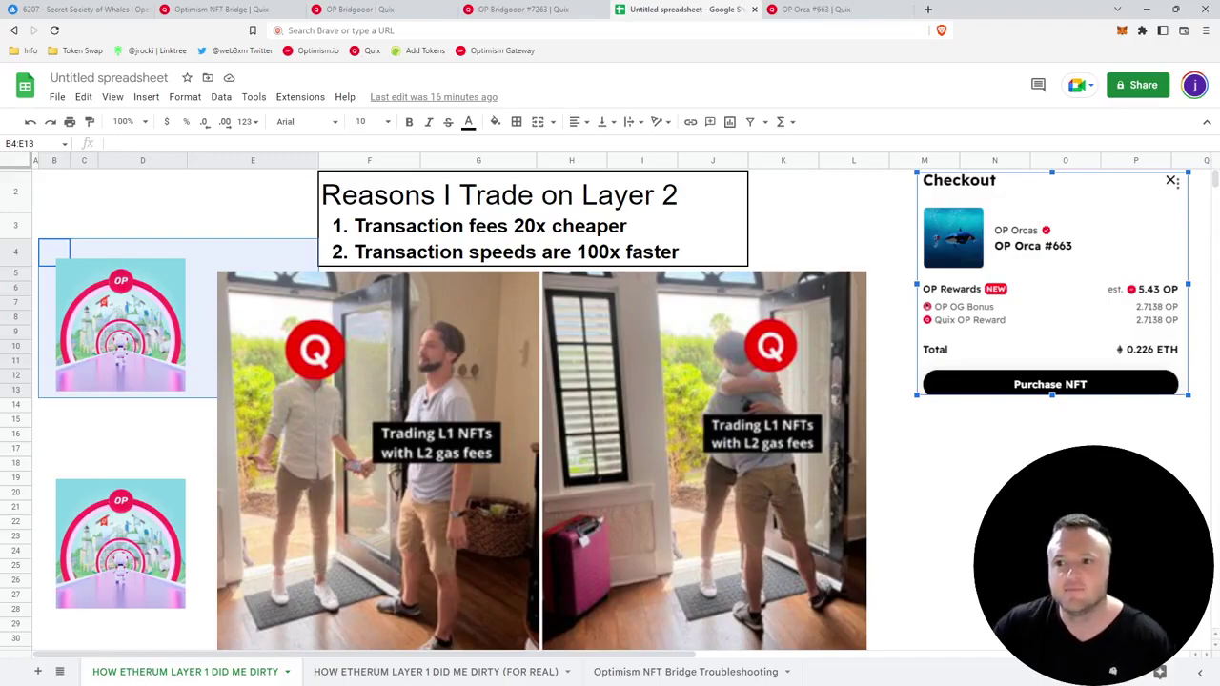
click(412, 274)
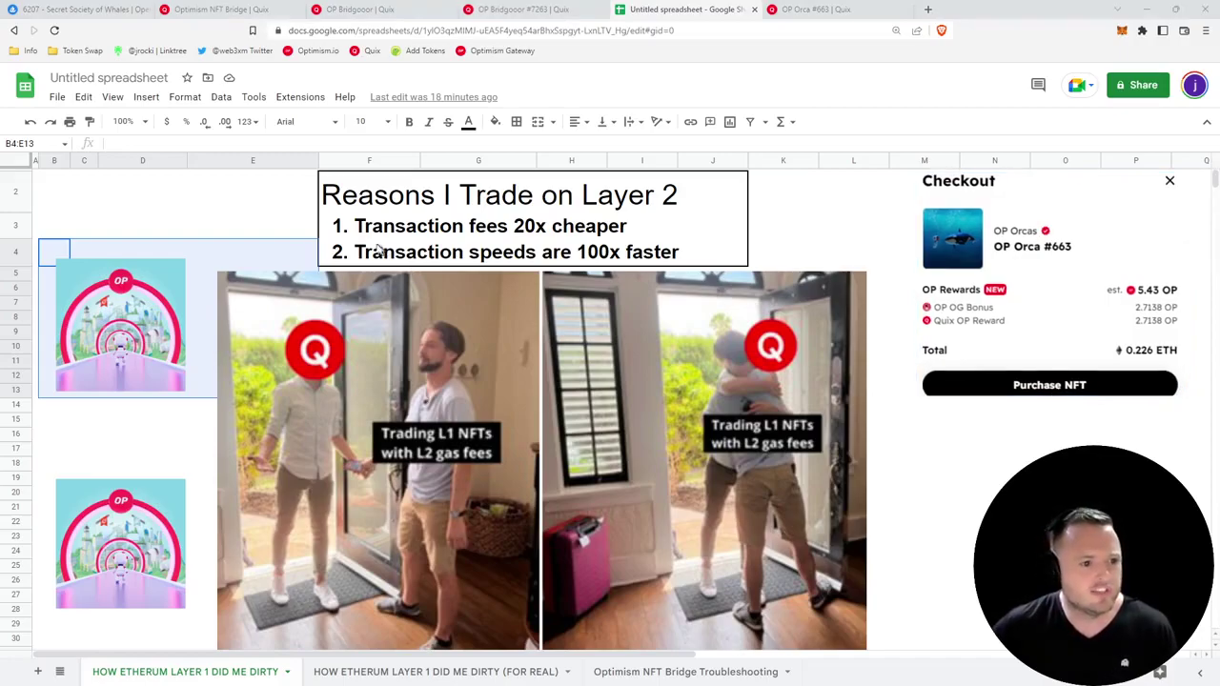
drag(341, 230, 653, 234)
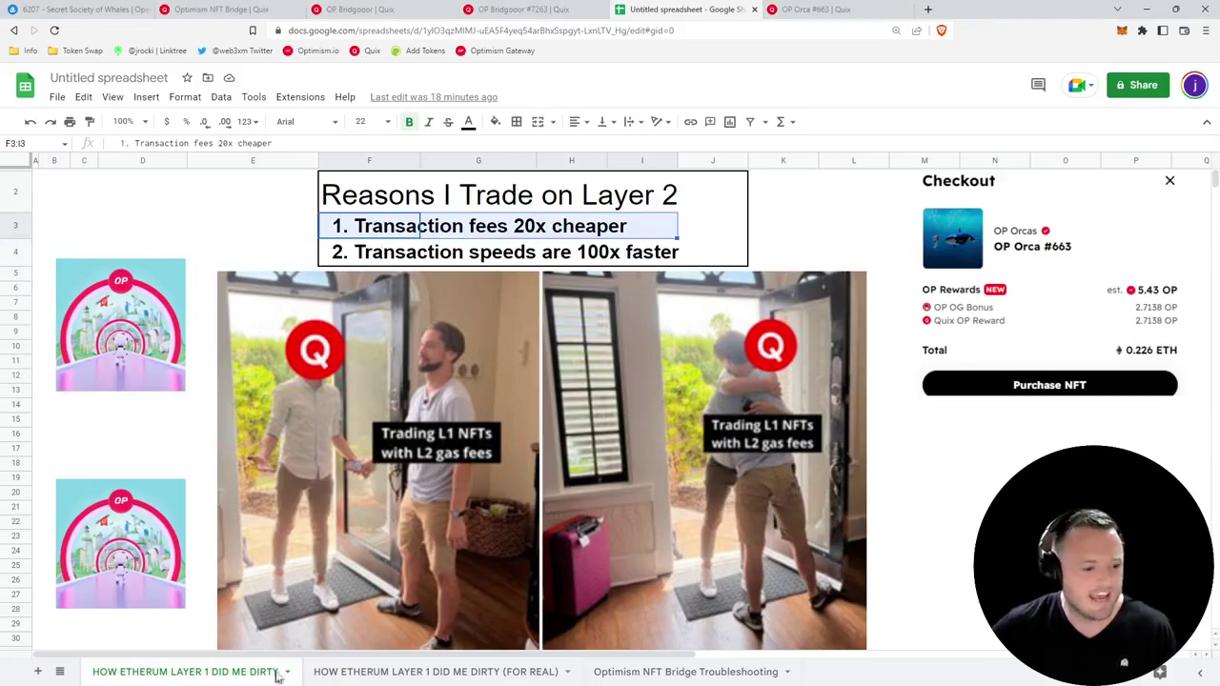
click(329, 672)
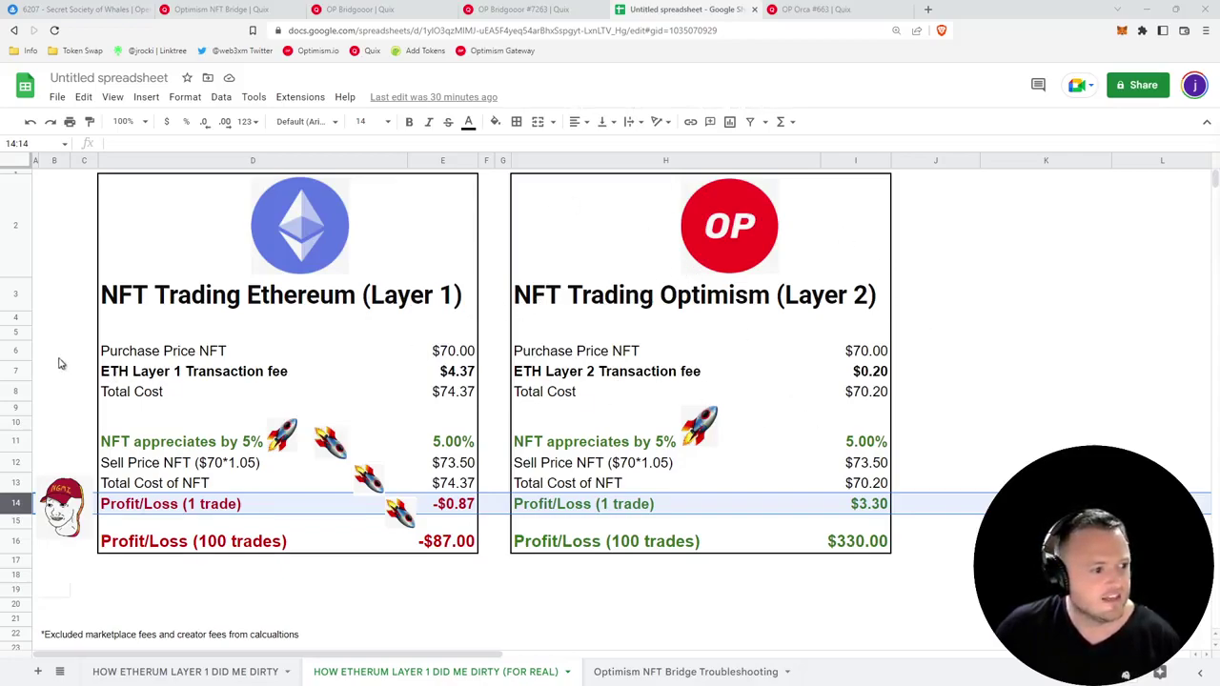
click(14, 350)
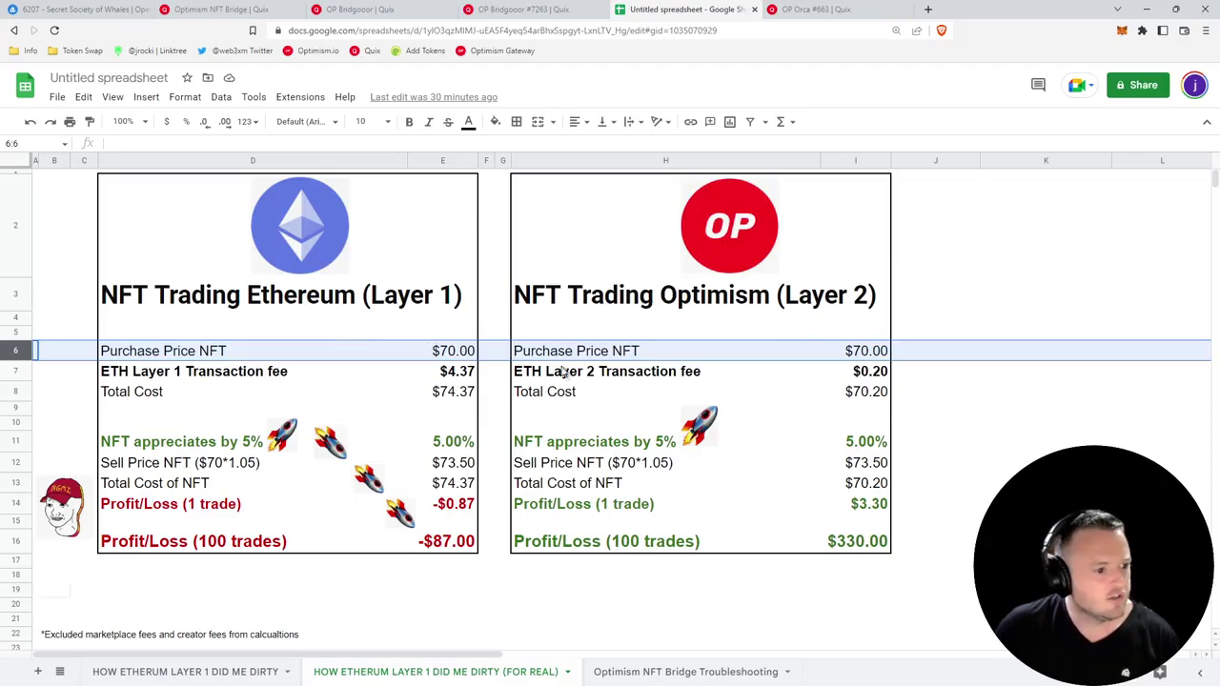
click(16, 440)
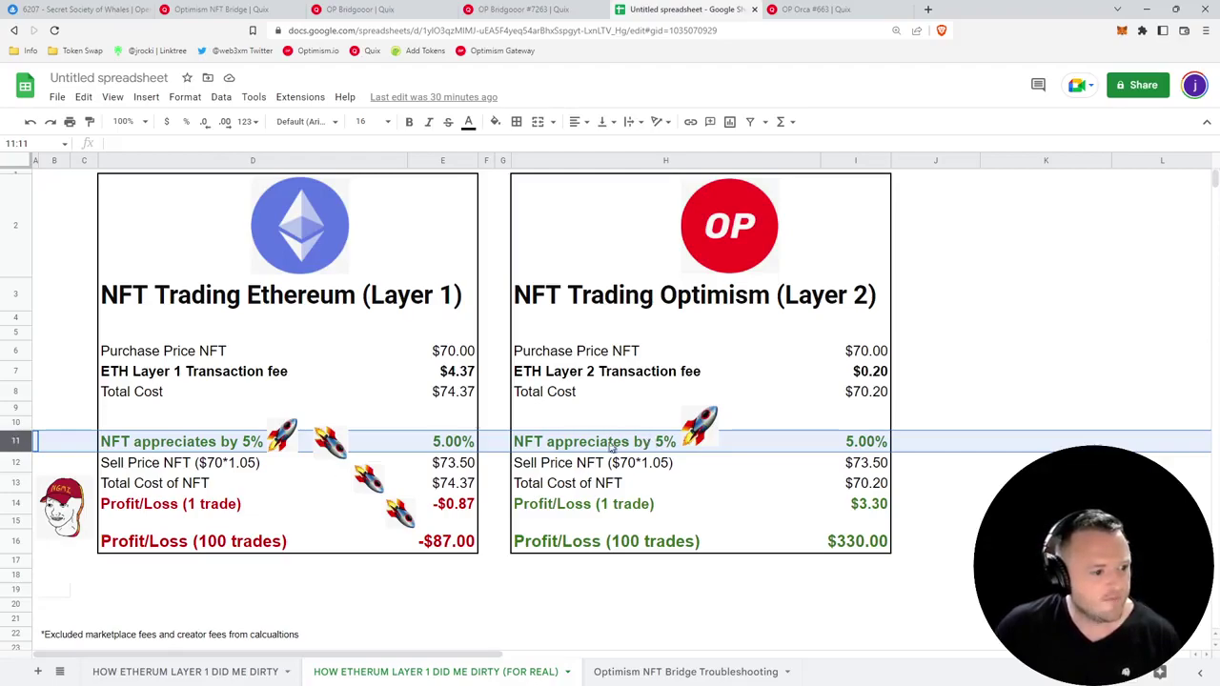
click(17, 463)
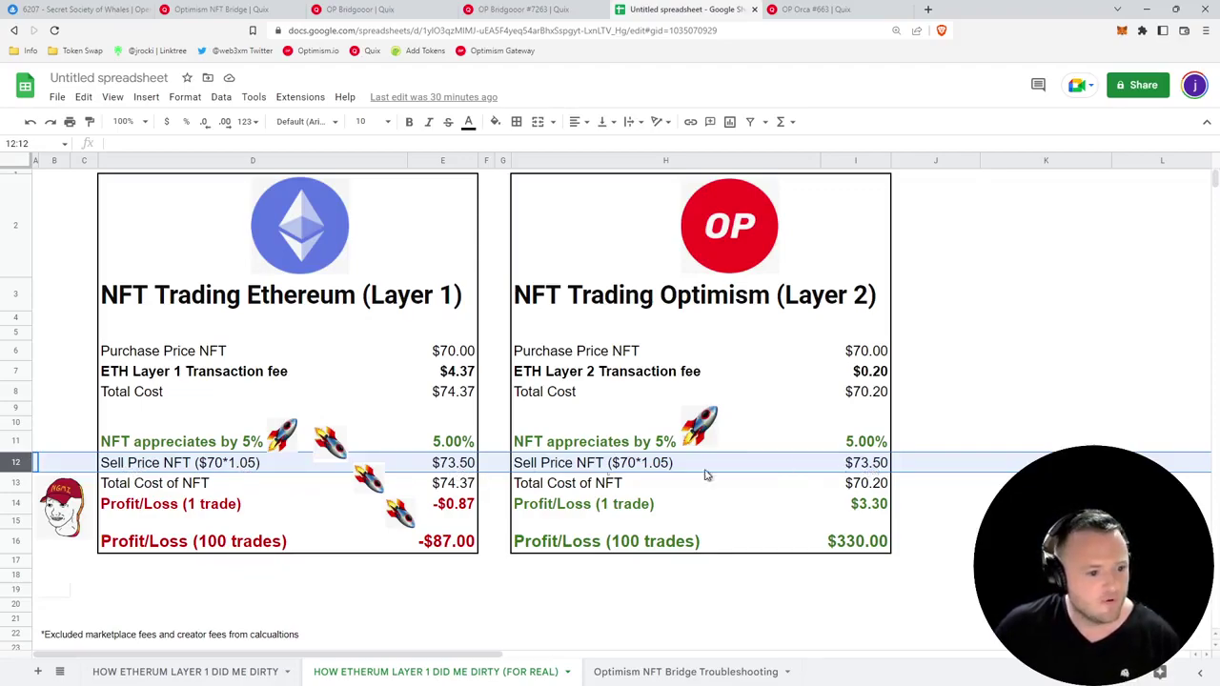
click(15, 503)
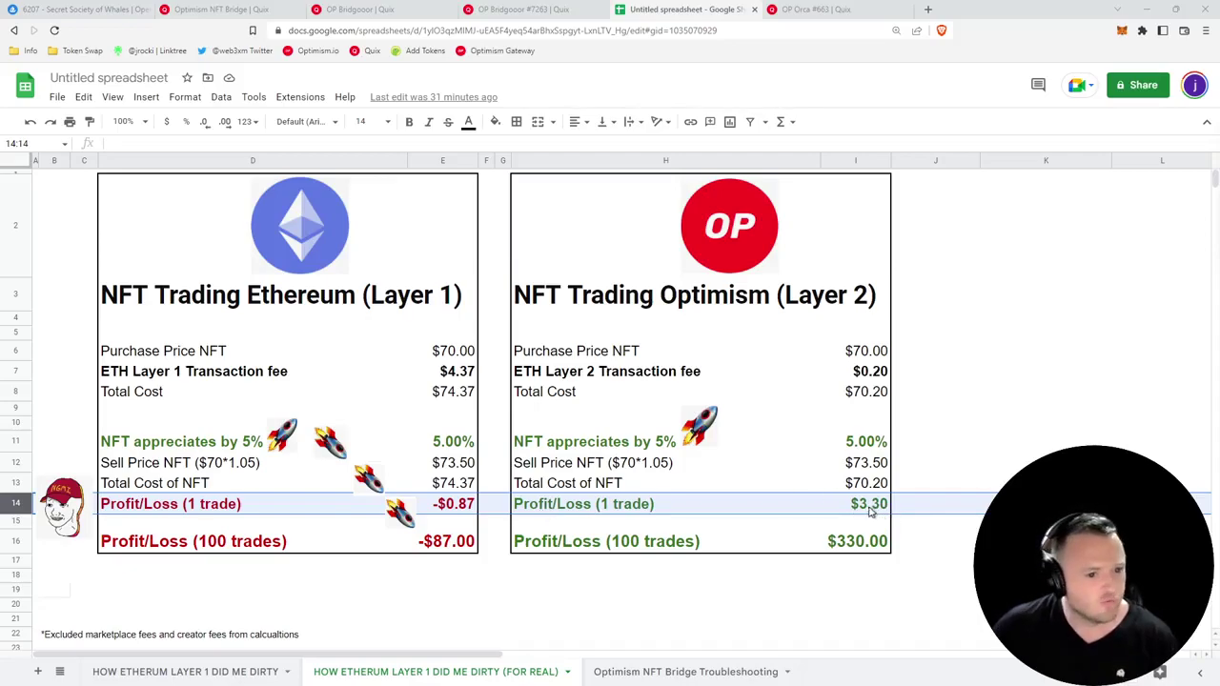
click(13, 371)
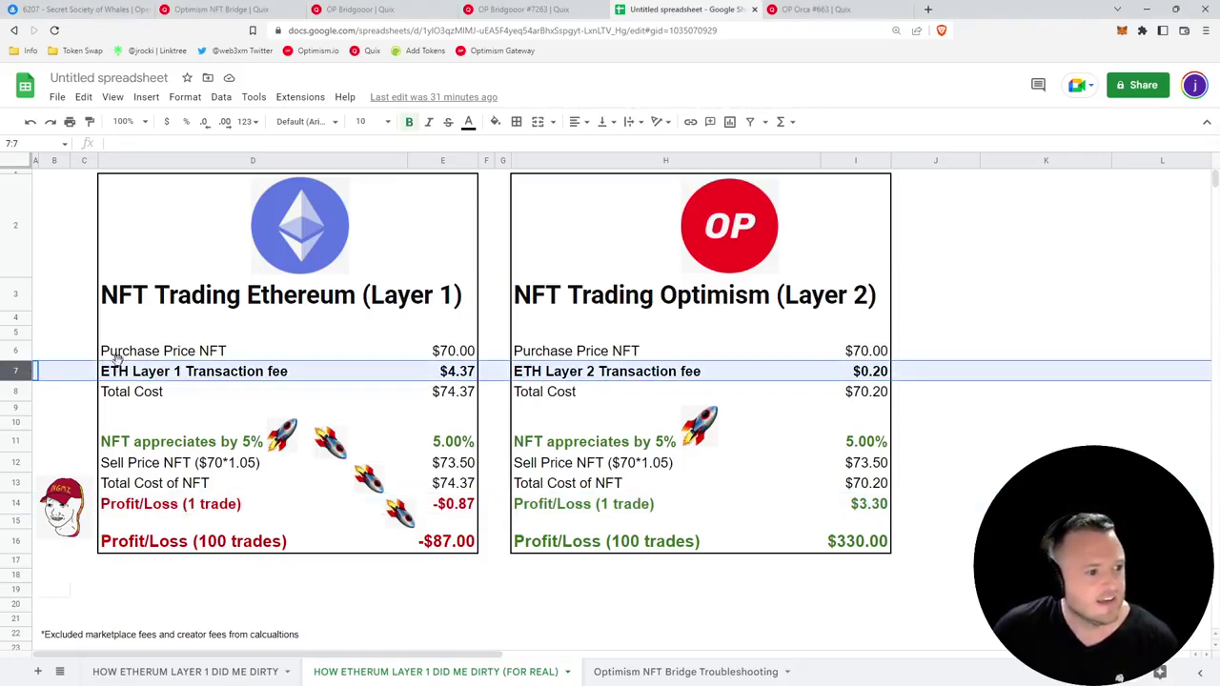
click(18, 350)
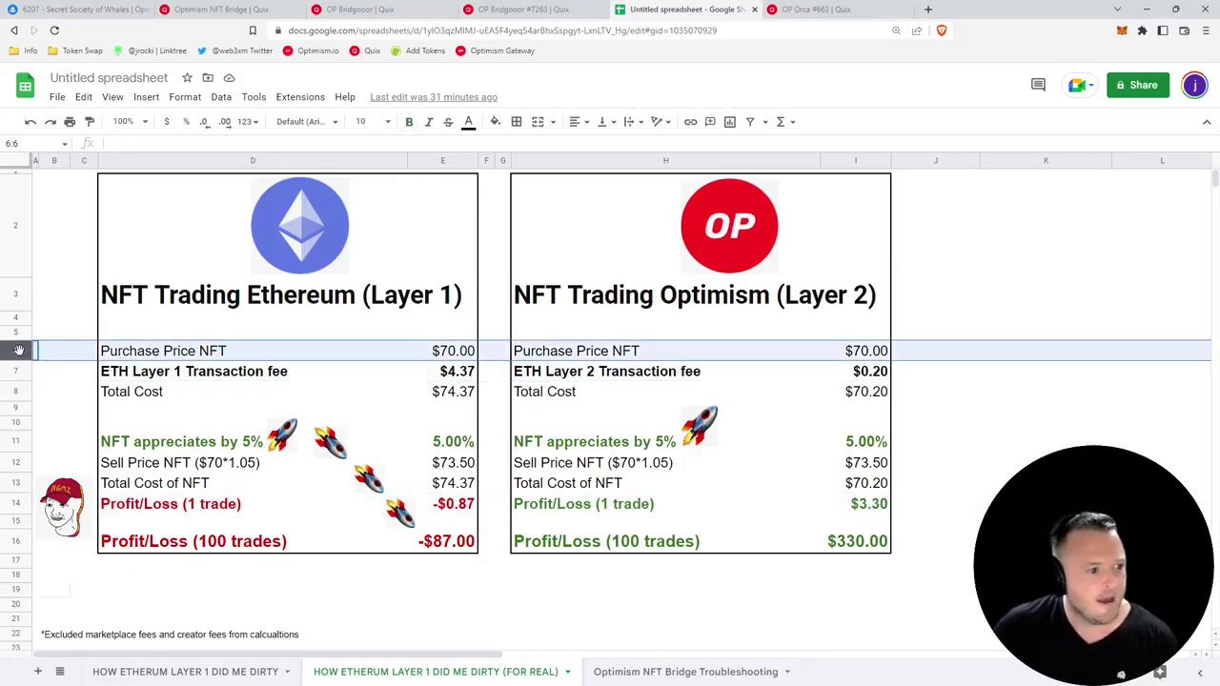
click(17, 371)
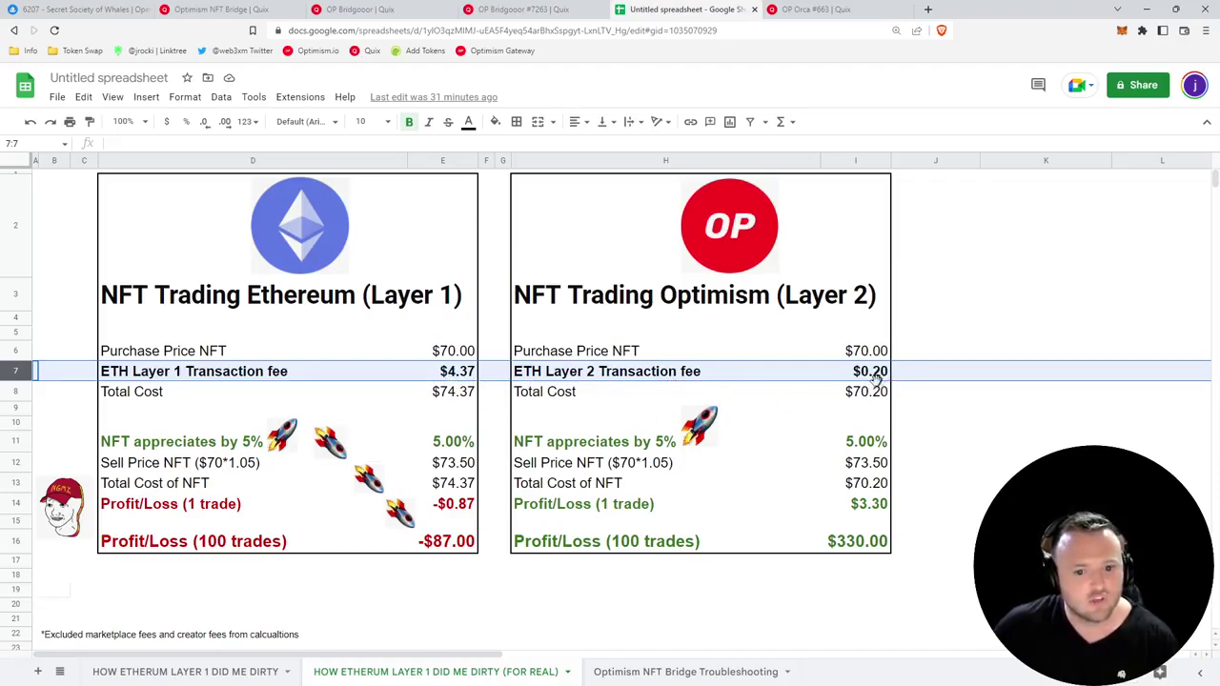
Compare the $74.37 Ethereum and $70.20 Optimism total costs, then switch to the OP Bridgooor collection.
click(444, 399)
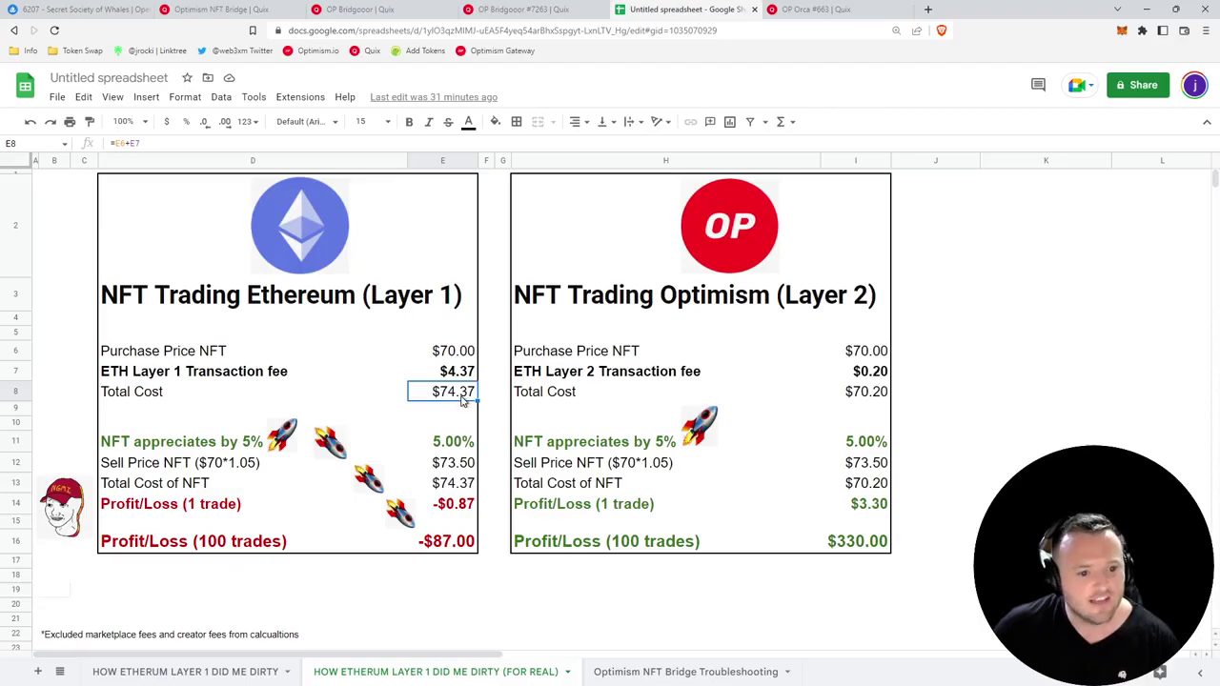
click(865, 403)
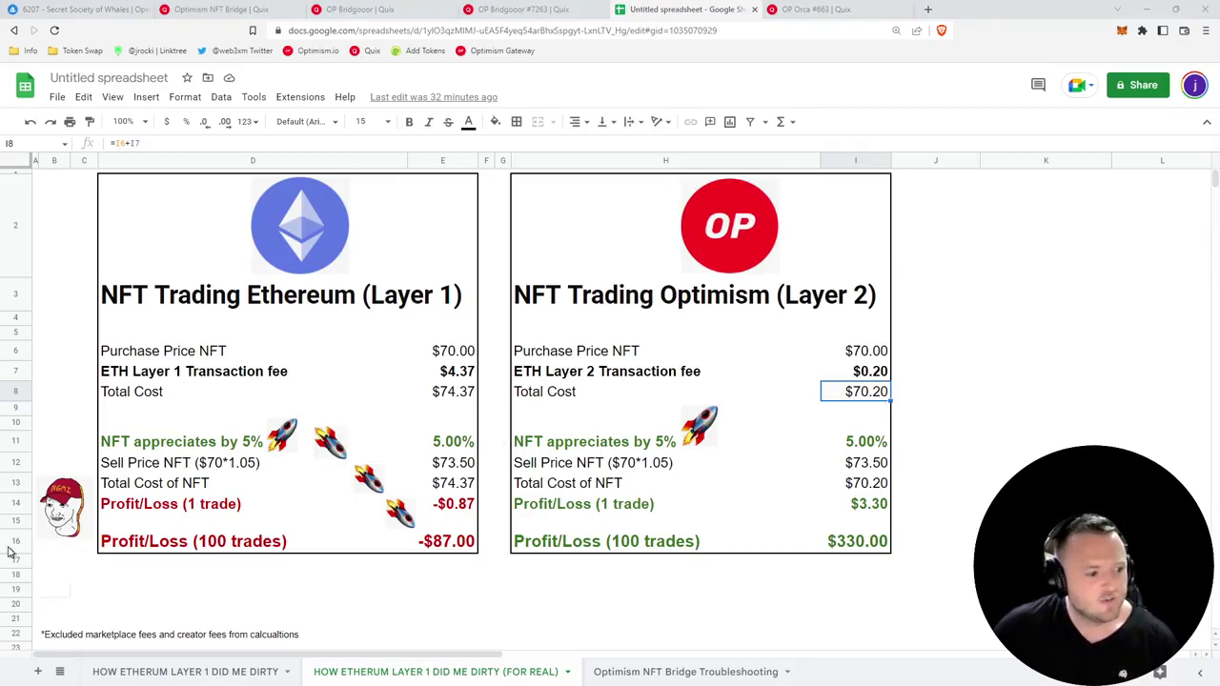
click(7, 542)
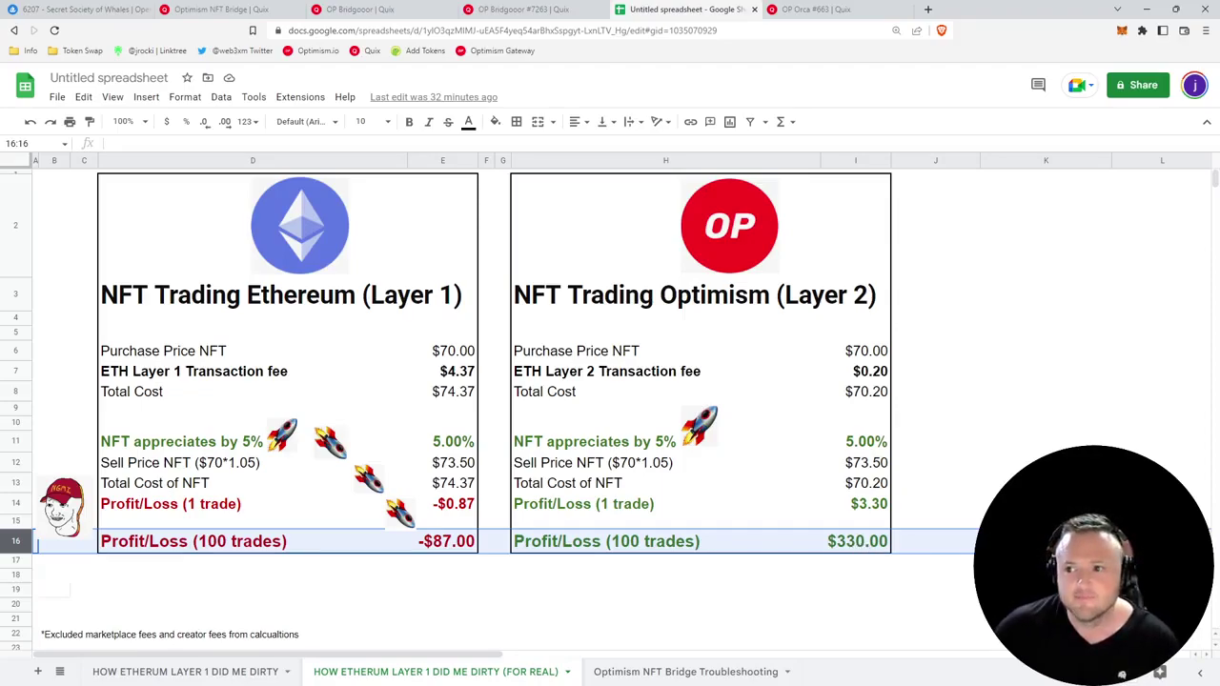
click(17, 635)
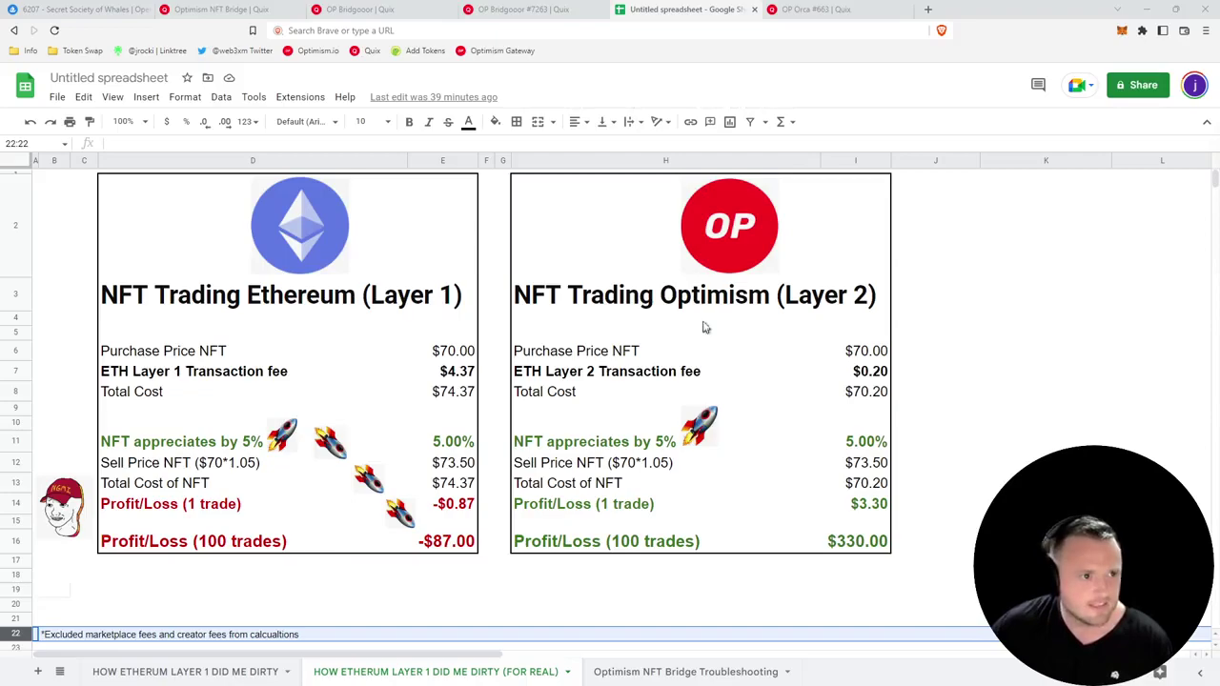
click(379, 11)
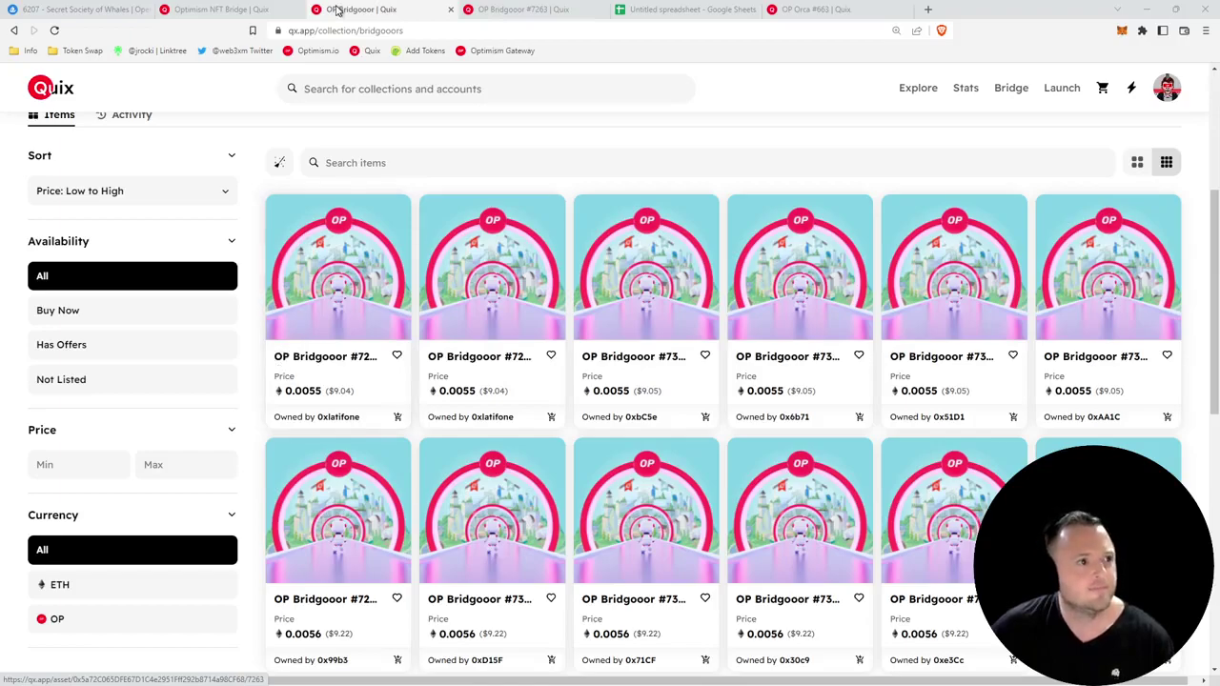
Confirm bridged whale #6207 shows 'Owned by you' on Optimism, then go to the OP Bridgooor launchpad.
click(222, 10)
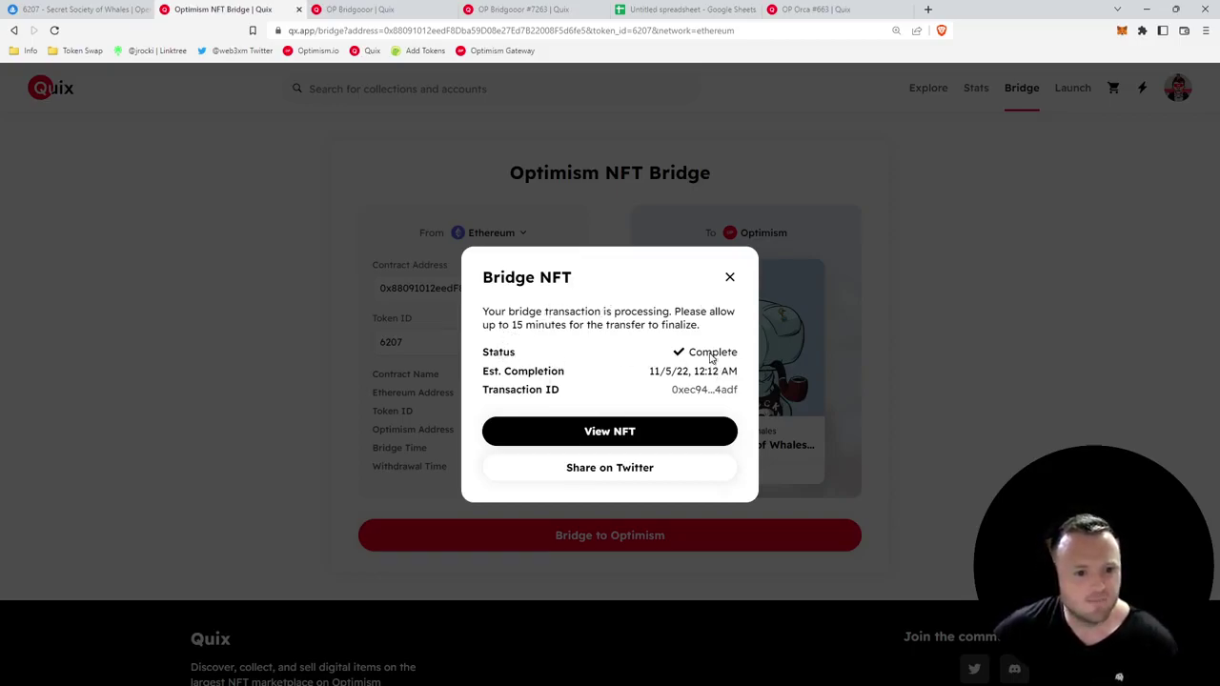
click(612, 434)
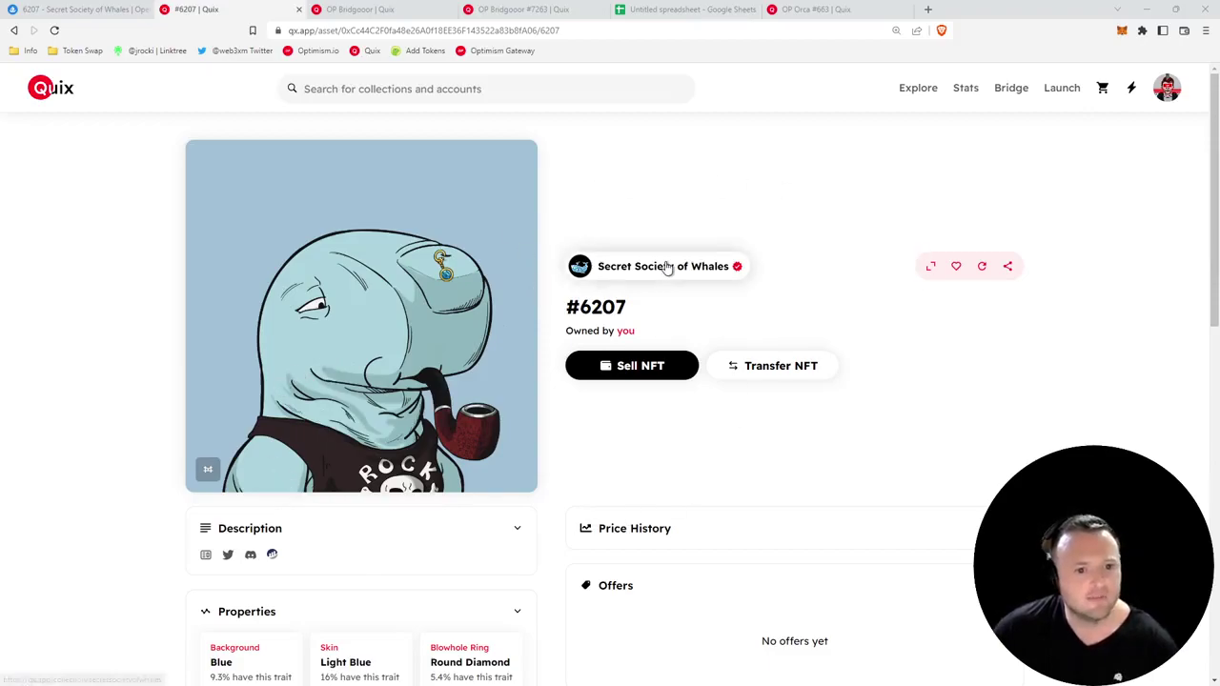
drag(574, 331, 652, 332)
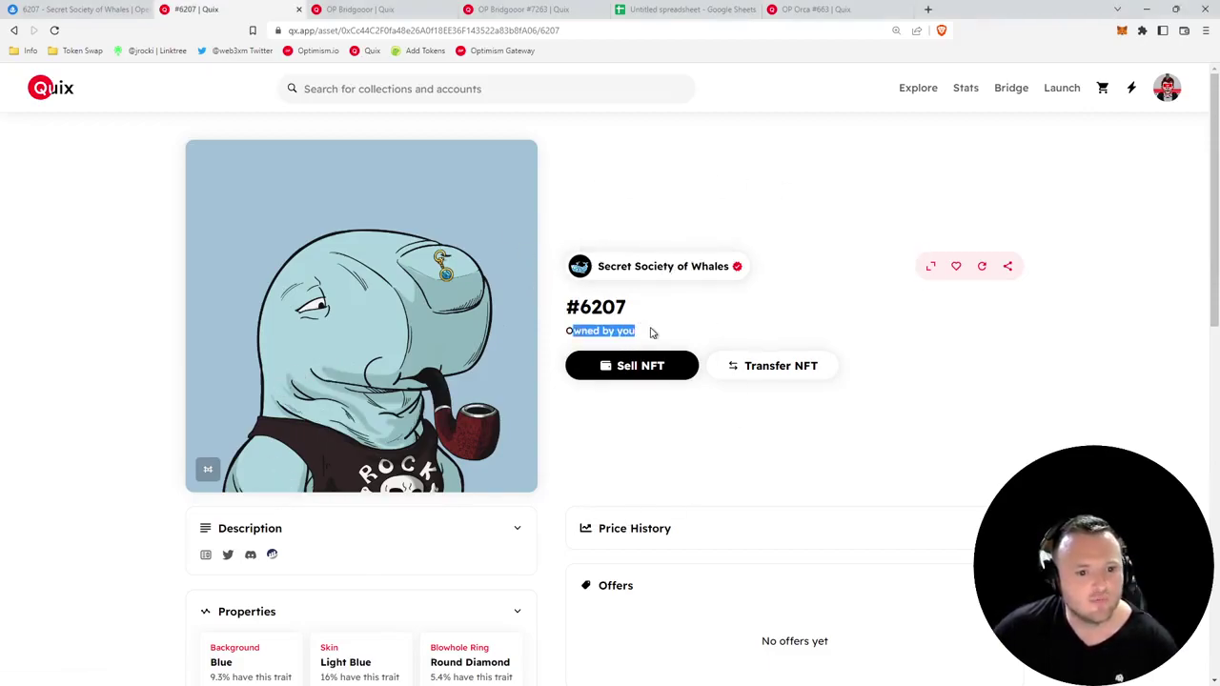
click(652, 332)
click(359, 9)
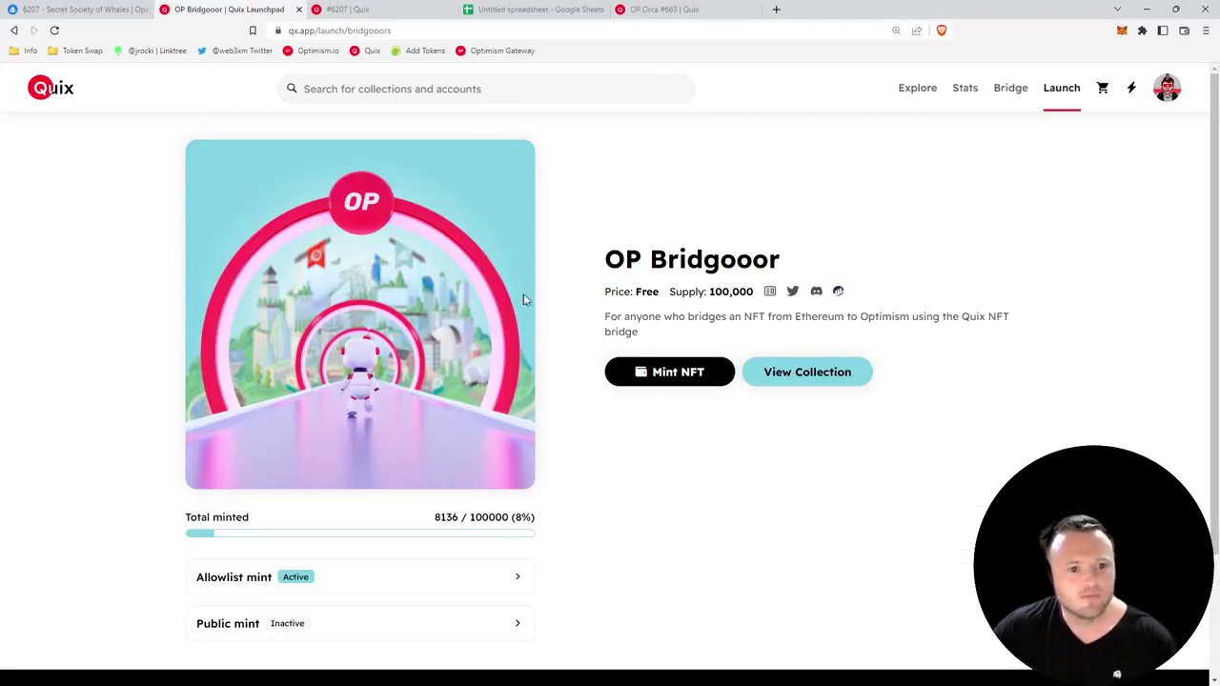
Mint the free OP Bridgooor NFT on Optimism, view it in the profile, then open Stats.
drag(608, 258, 808, 269)
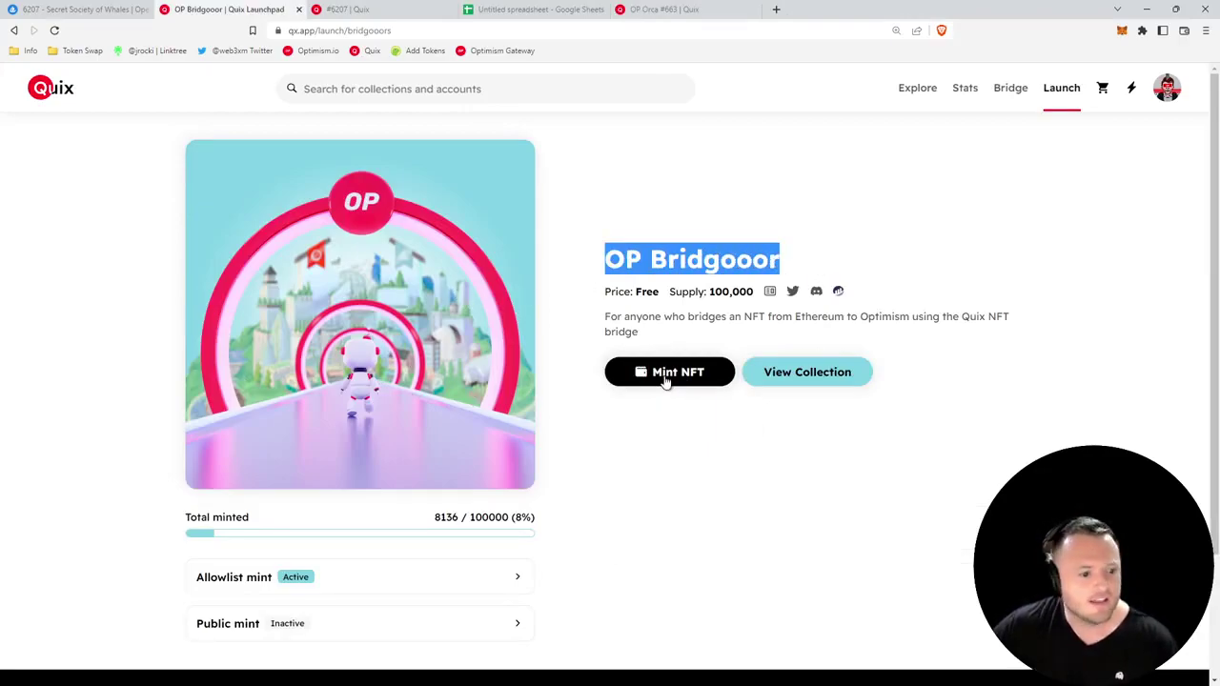
click(665, 376)
click(644, 434)
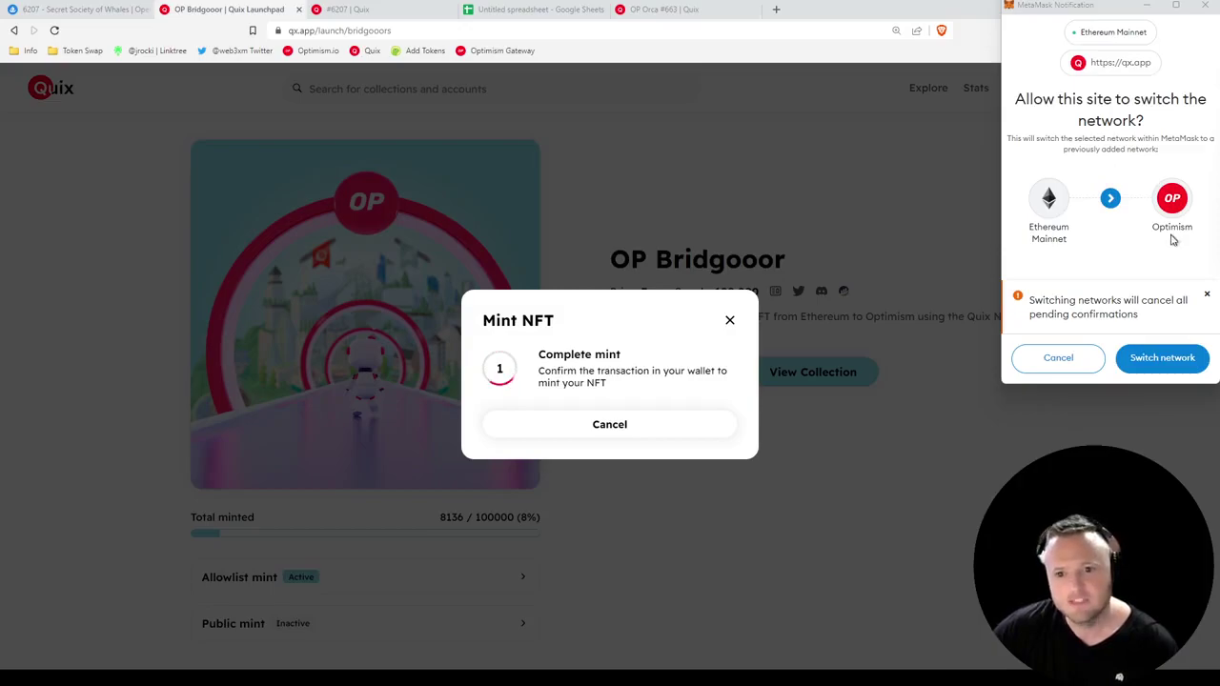
click(1174, 363)
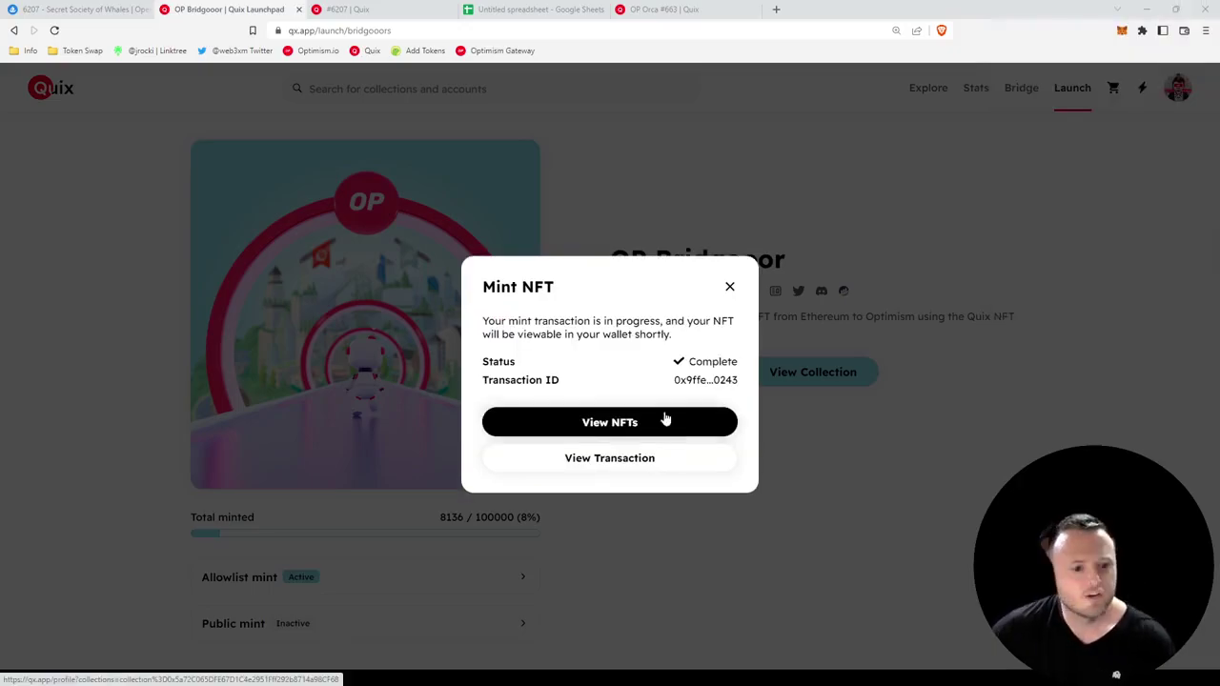
click(639, 425)
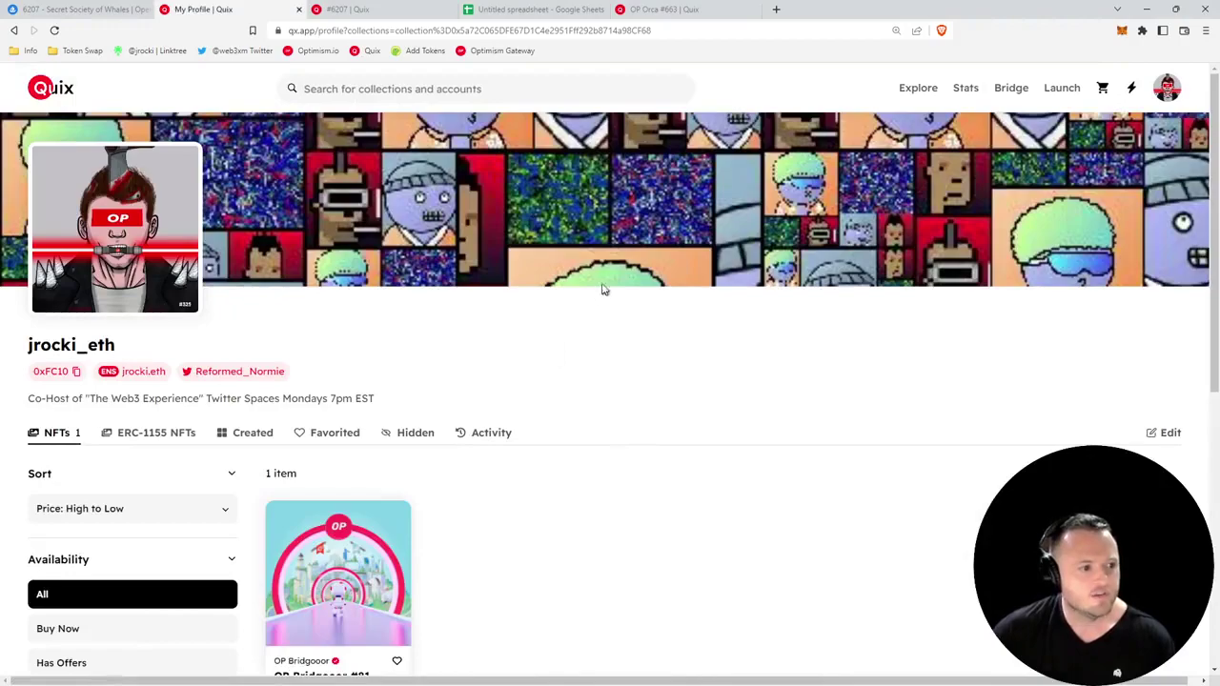
scroll(301, 476, down, 2)
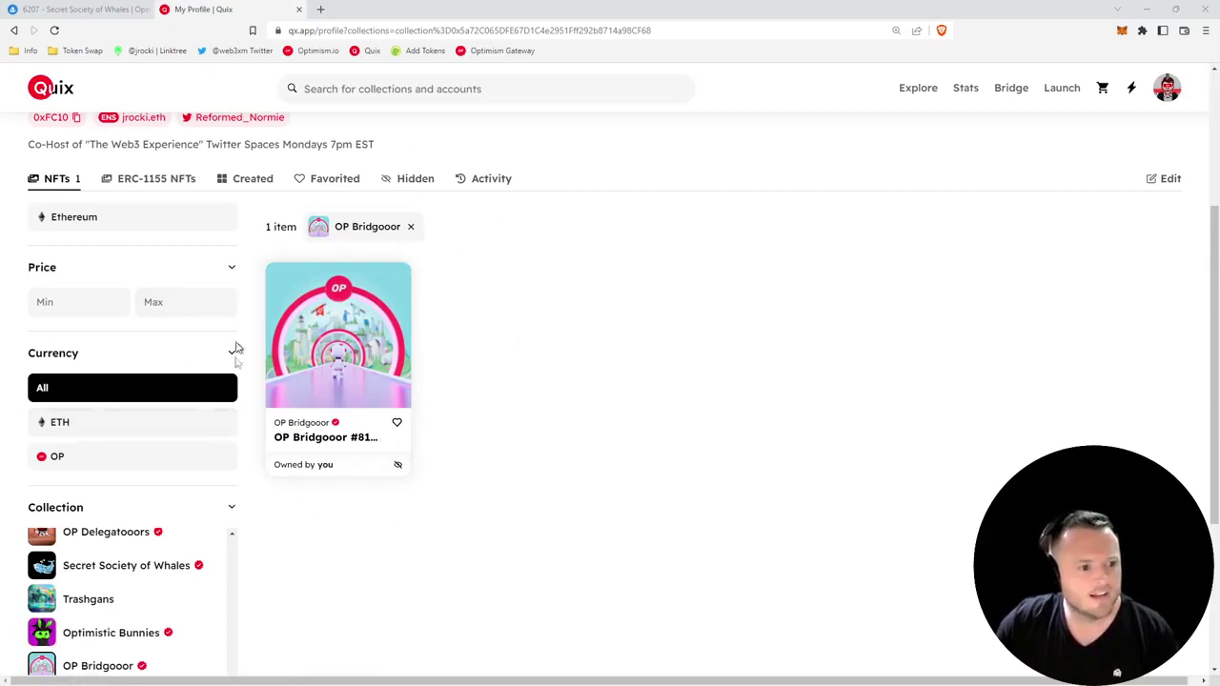
click(967, 89)
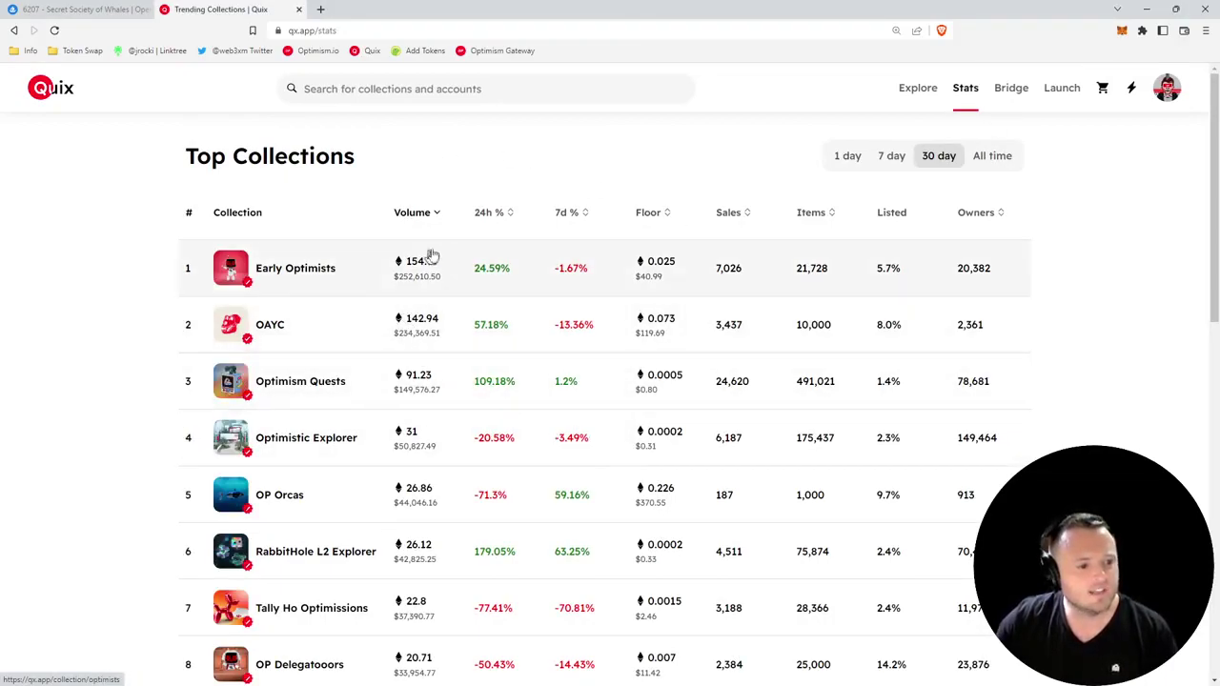
Open the OP Orcas collection and bring up the 0.226 ETH checkout for OP Orca #663.
scroll(403, 396, down, 3)
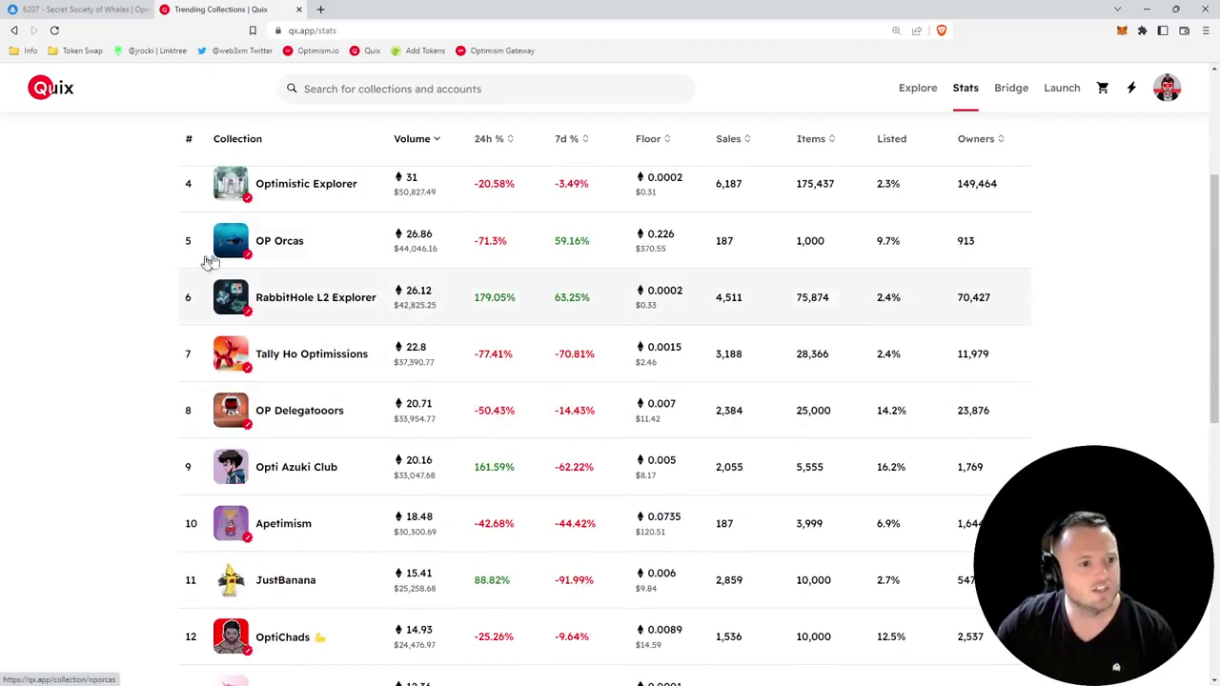
click(288, 246)
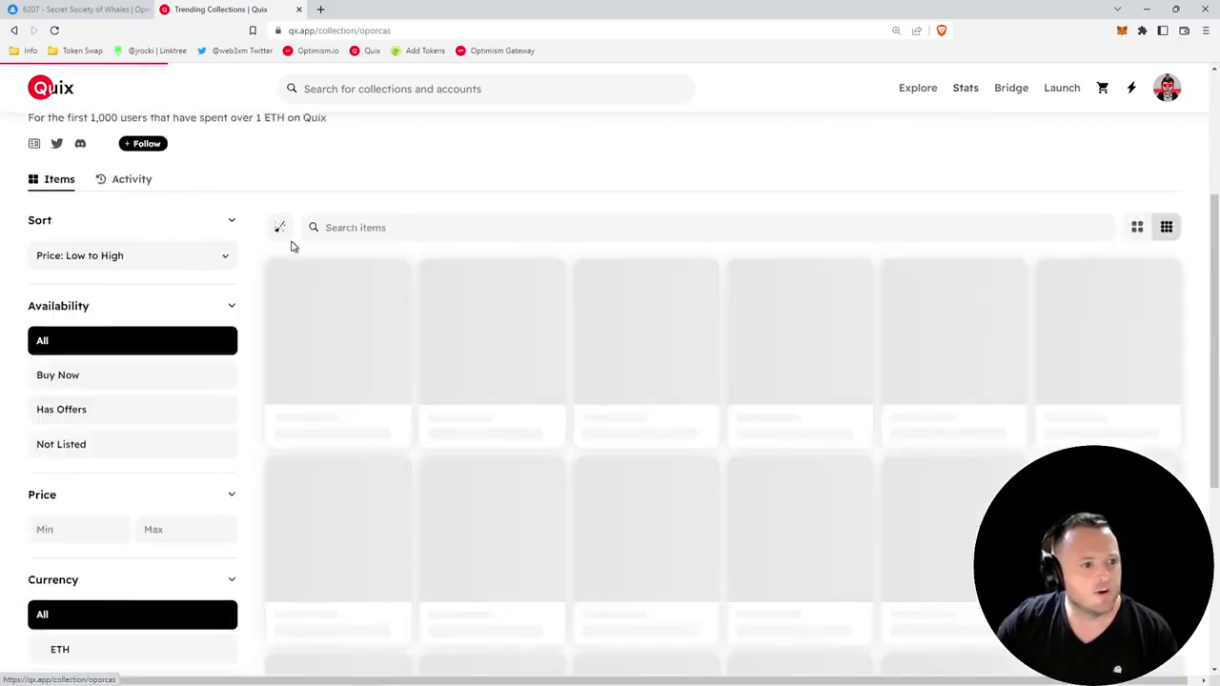
scroll(373, 367, down, 2)
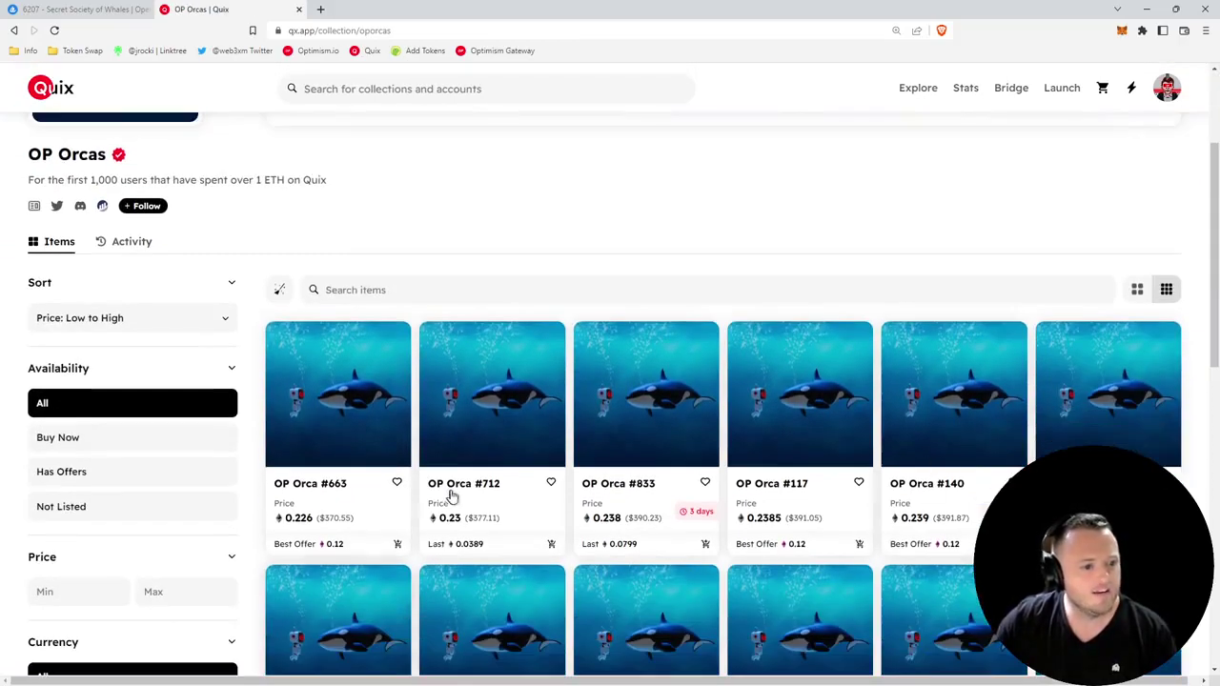
click(307, 508)
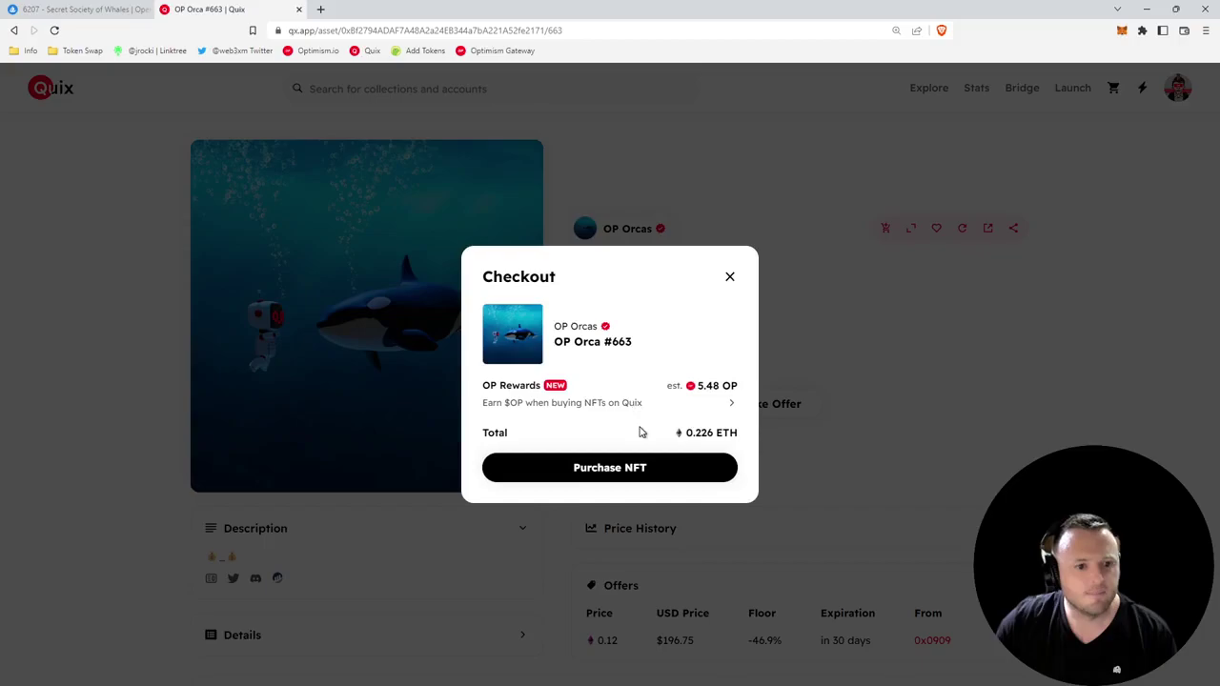
Expand OP Rewards into OP OG Bonus and Quix OP Reward, 2.7389 OP each.
click(733, 408)
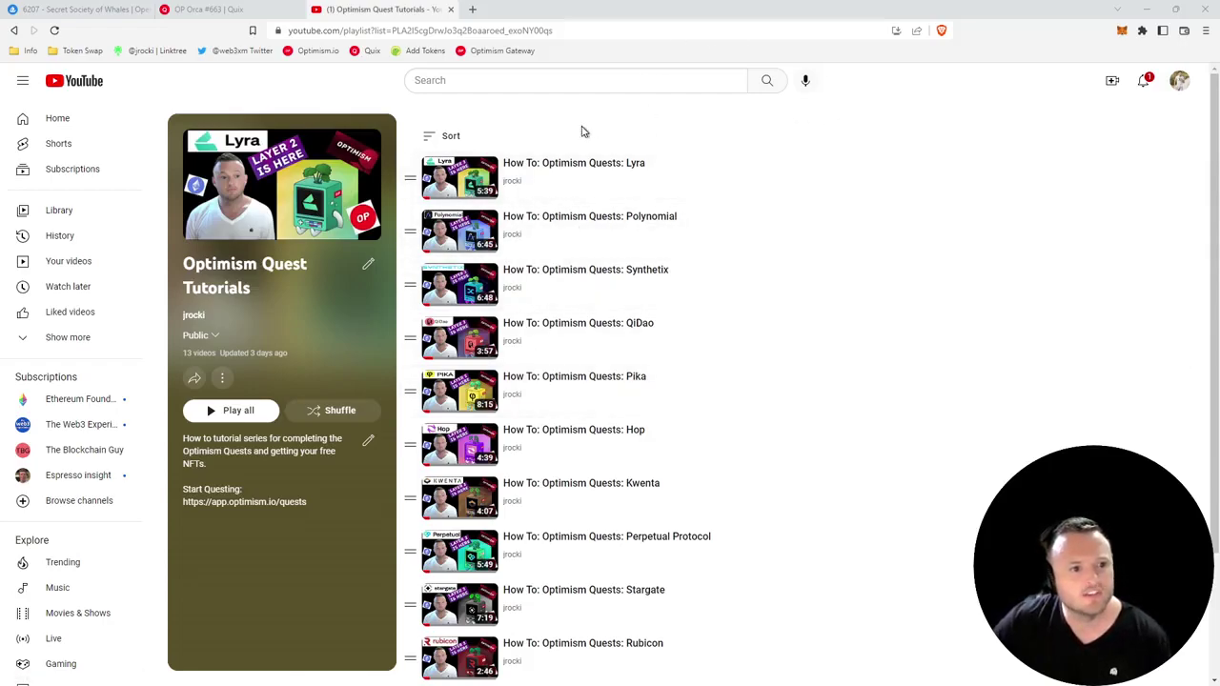
scroll(533, 343, down, 2)
scroll(811, 468, up, 2)
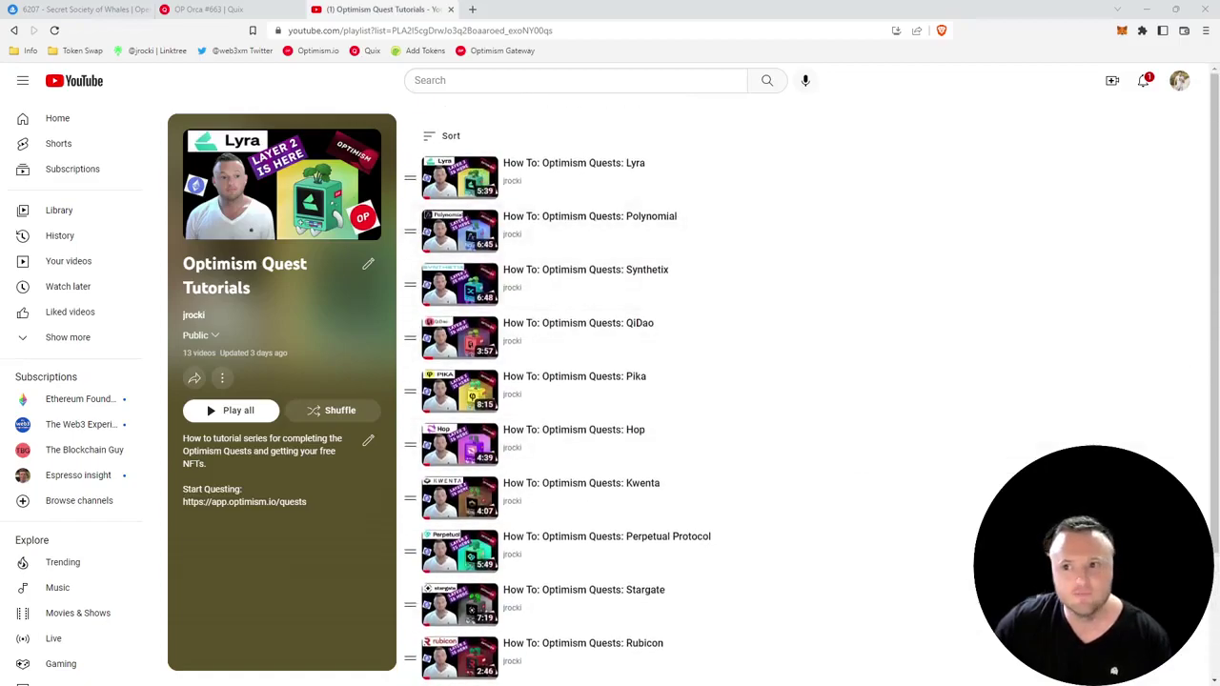